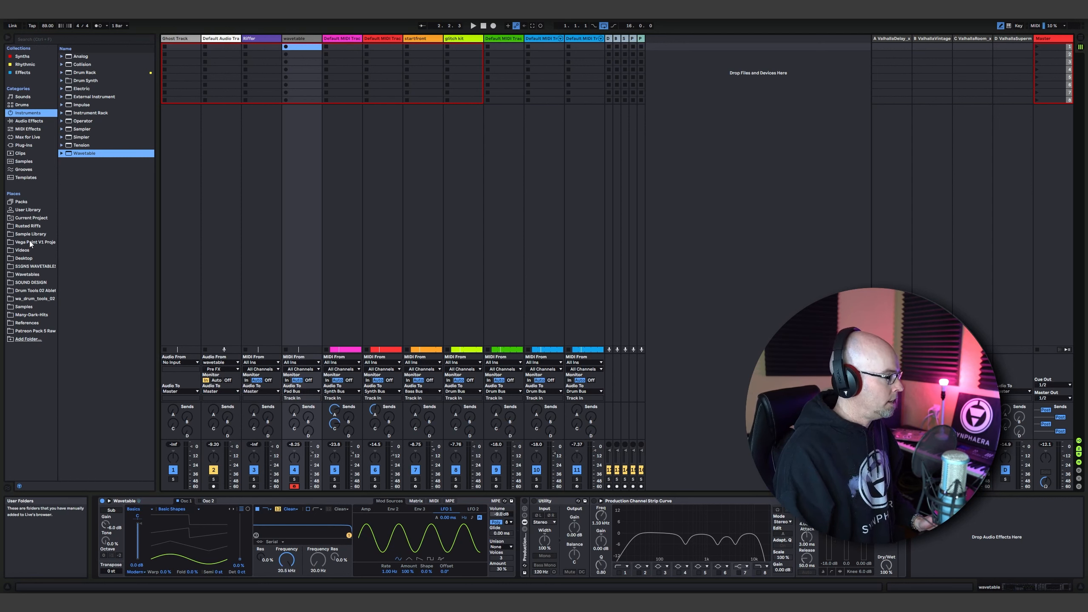
# Load S1gns Patreon Table 8.wav from the S1GNS WAVETABLES folder's Patreon Pack 5 Raw Tables into Osc 1, stepping through the neighbouring wavetables.
pyautogui.click(30, 267)
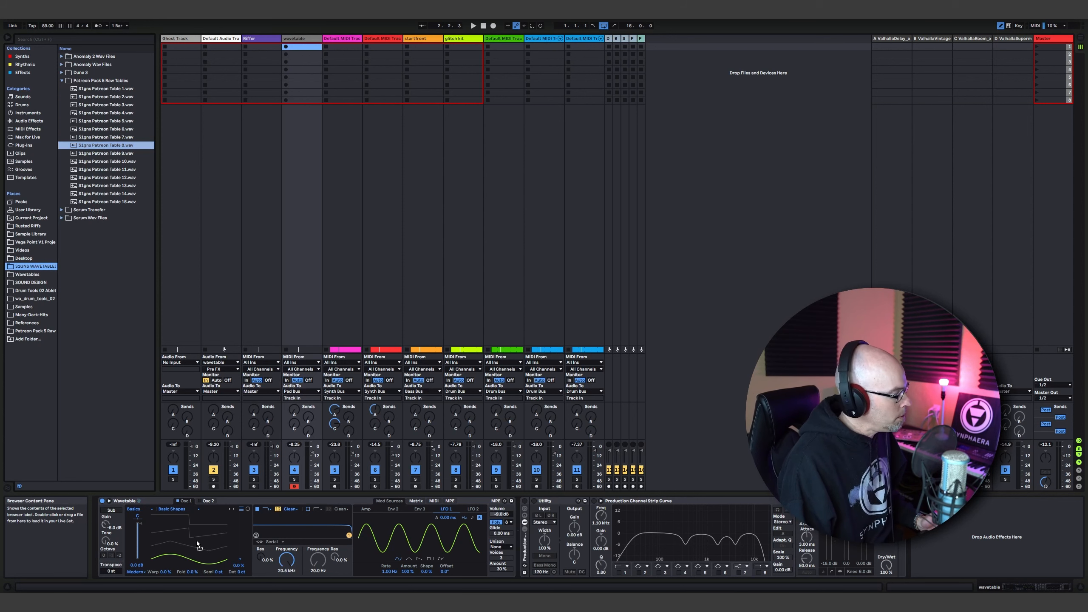
pyautogui.moveTo(197, 541); pyautogui.dragTo(196, 540)
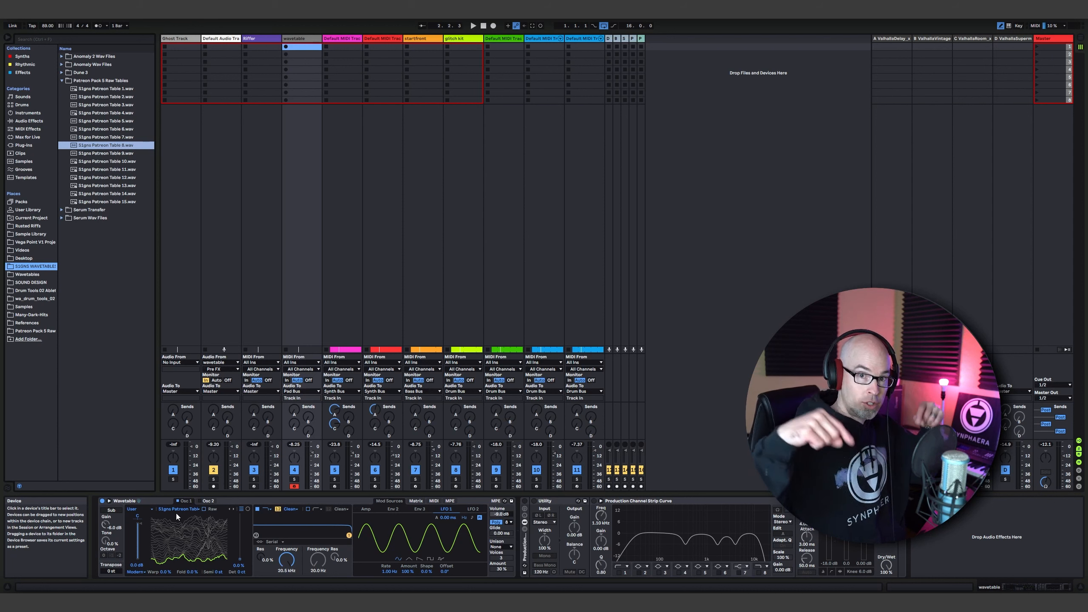
pyautogui.click(229, 510)
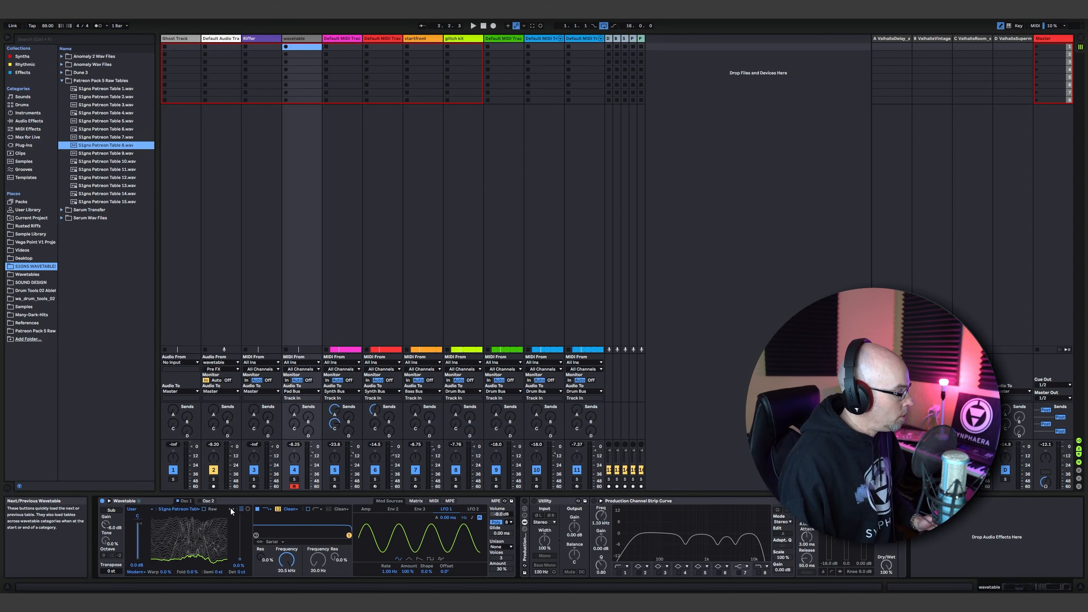
pyautogui.click(229, 510)
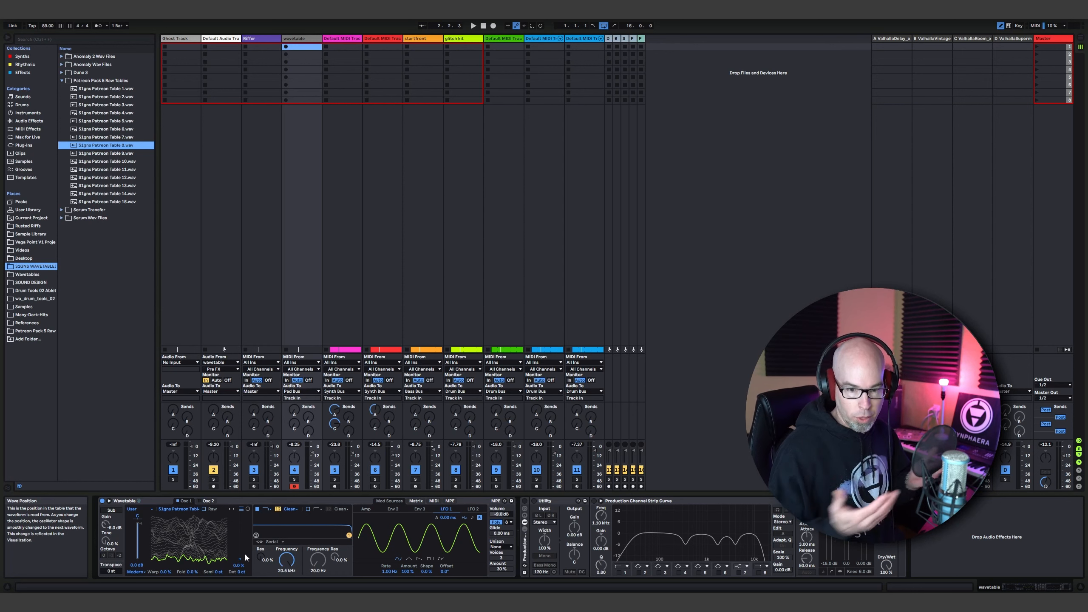
# Expand the Wavetable device into a large resized view and raise Osc 1's wave position to 98%.
pyautogui.moveTo(240, 556)
pyautogui.mouseDown()
pyautogui.moveTo(239, 522)
pyautogui.moveTo(238, 535)
pyautogui.mouseUp()
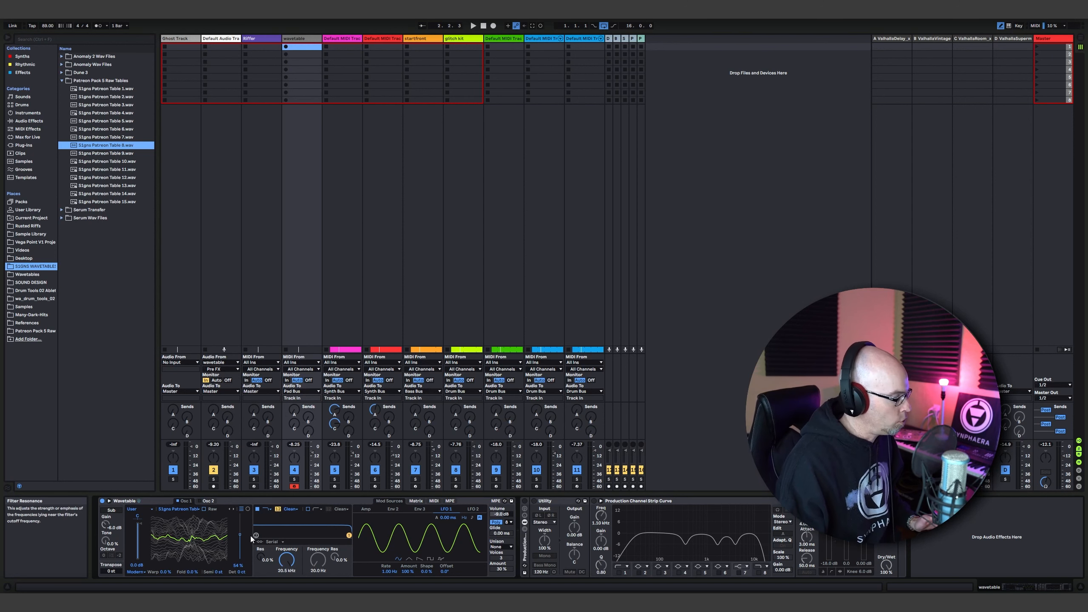
pyautogui.moveTo(241, 534)
pyautogui.mouseDown()
pyautogui.moveTo(242, 543)
pyautogui.moveTo(241, 531)
pyautogui.mouseUp()
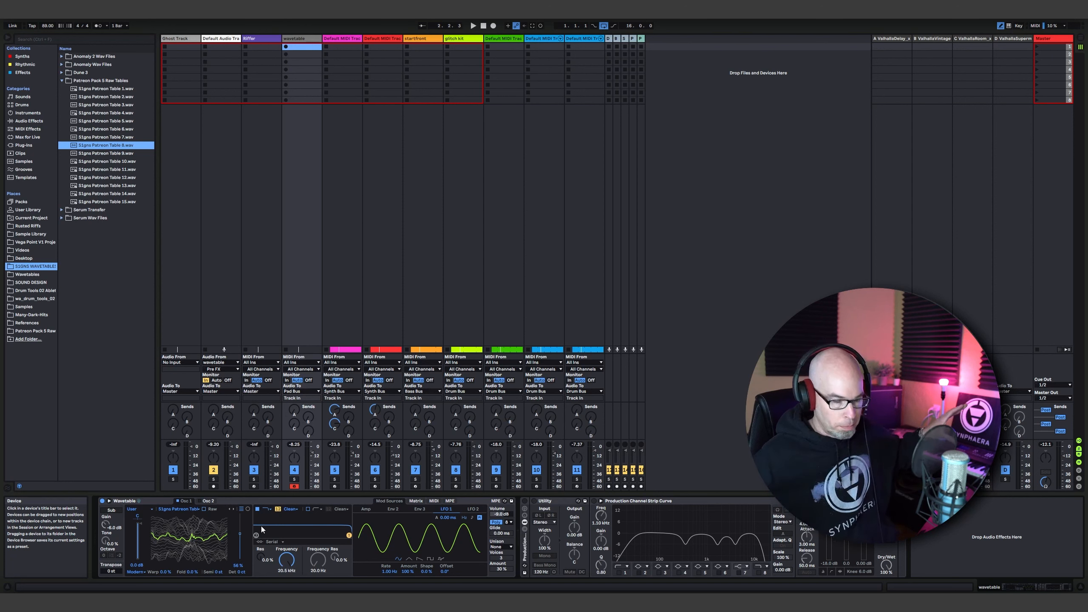
pyautogui.click(109, 502)
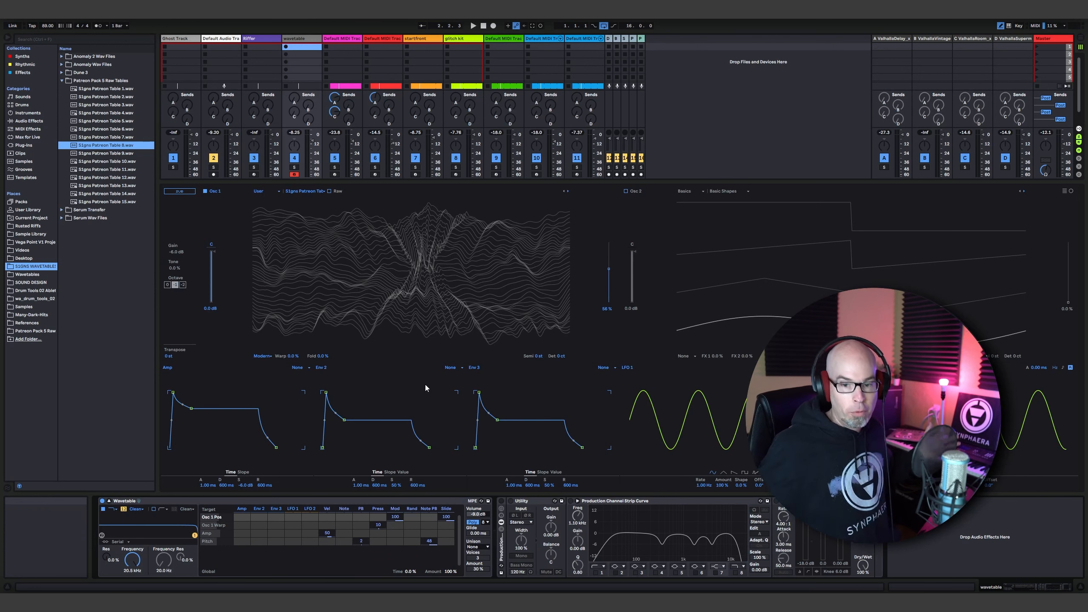
pyautogui.moveTo(445, 184); pyautogui.dragTo(479, 374)
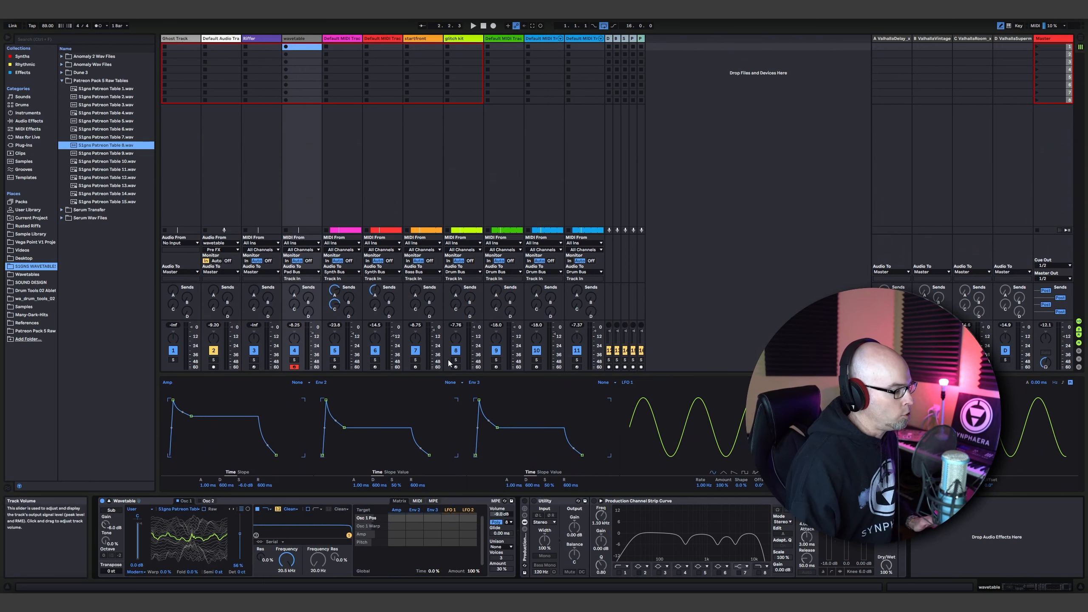
pyautogui.moveTo(479, 374); pyautogui.dragTo(421, 174)
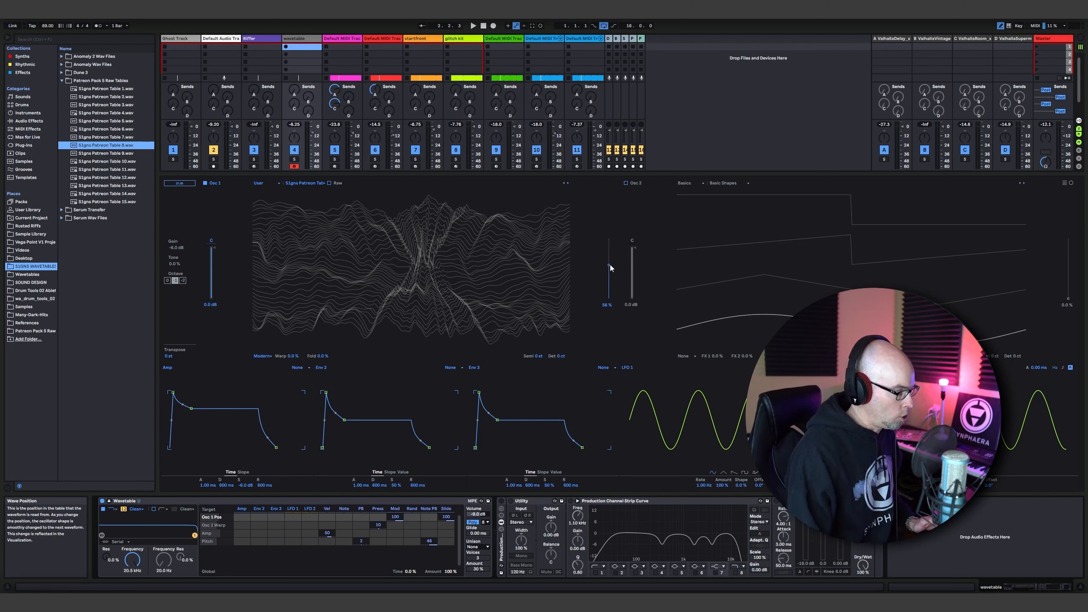
pyautogui.moveTo(610, 264); pyautogui.dragTo(609, 241)
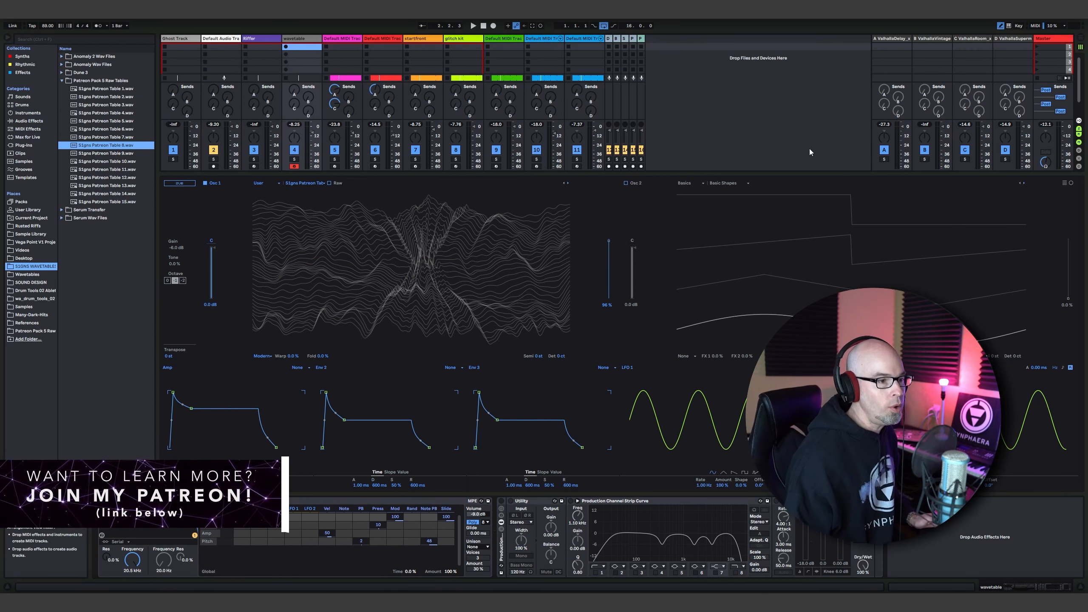
# Lower Osc 1's wave position to about 85% in the polar visualization, and return to the compact linear view.
pyautogui.click(1022, 183)
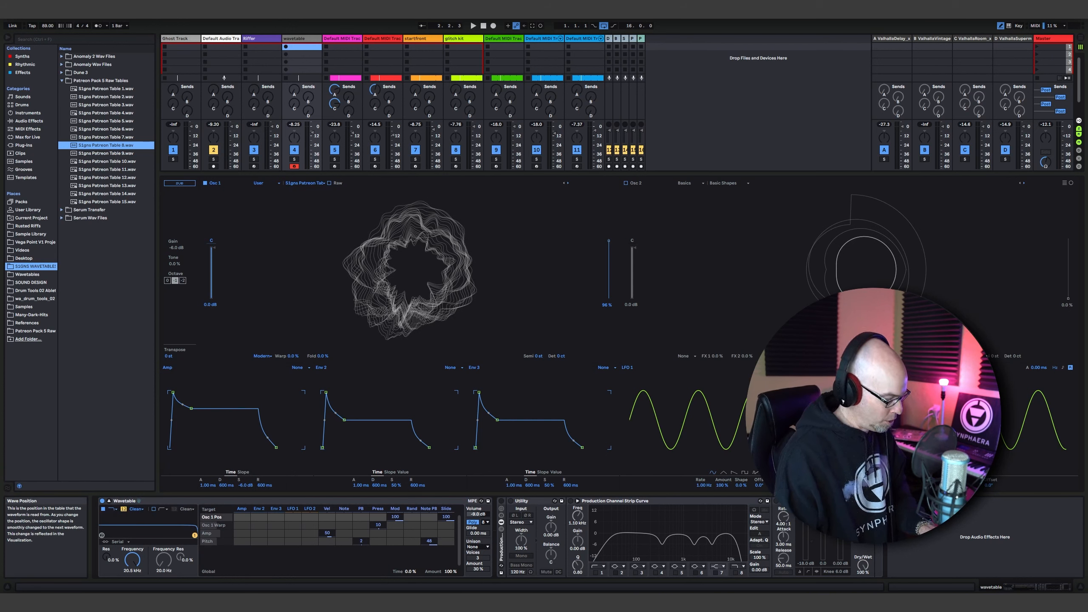
pyautogui.moveTo(609, 241)
pyautogui.mouseDown()
pyautogui.moveTo(608, 278)
pyautogui.moveTo(609, 248)
pyautogui.mouseUp()
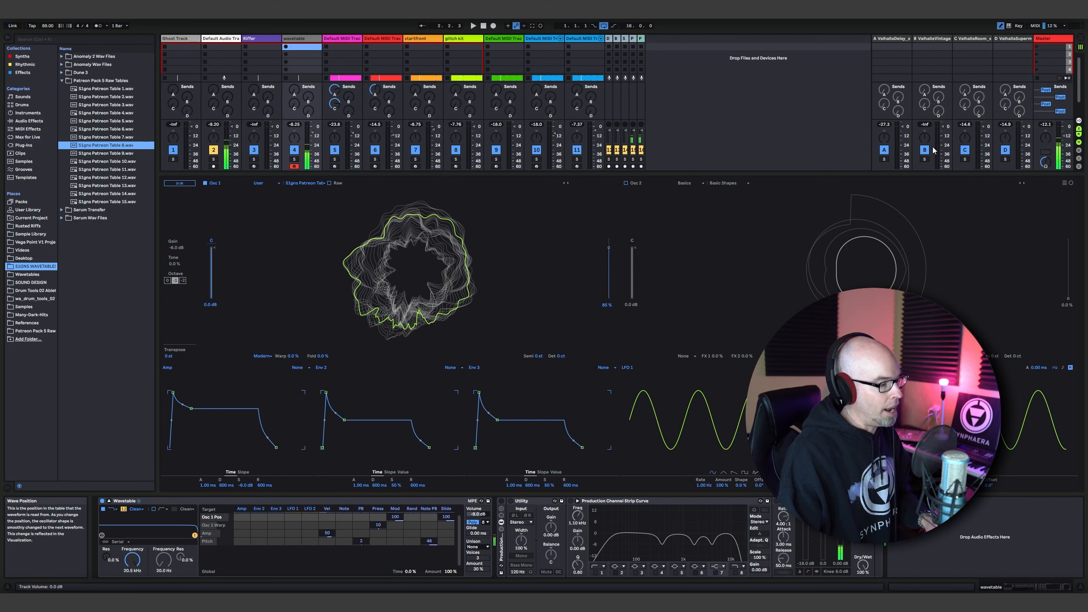
pyautogui.click(1065, 183)
pyautogui.moveTo(679, 174); pyautogui.dragTo(663, 473)
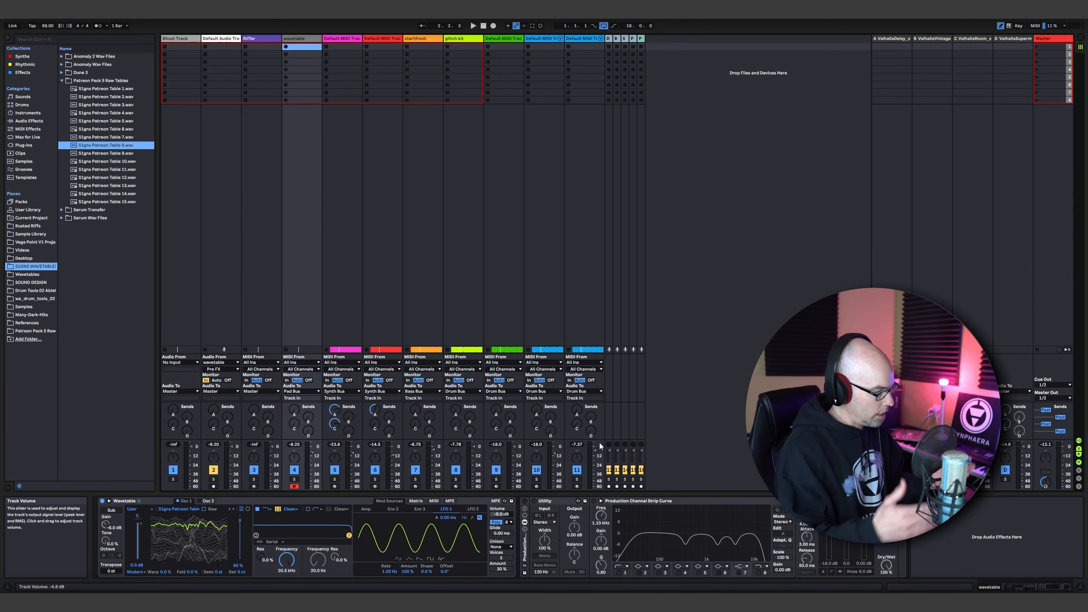
# Enable the sub oscillator with its tone at 36%, and set Osc 1's wave position to 57%.
pyautogui.click(111, 509)
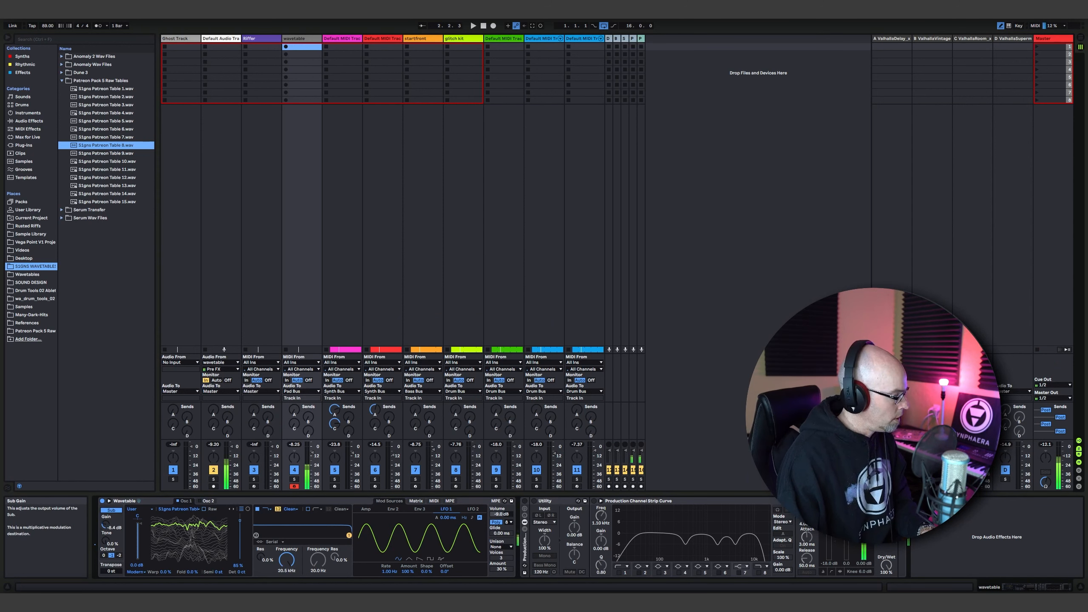
pyautogui.moveTo(240, 521)
pyautogui.mouseDown()
pyautogui.moveTo(240, 548)
pyautogui.moveTo(240, 534)
pyautogui.mouseUp()
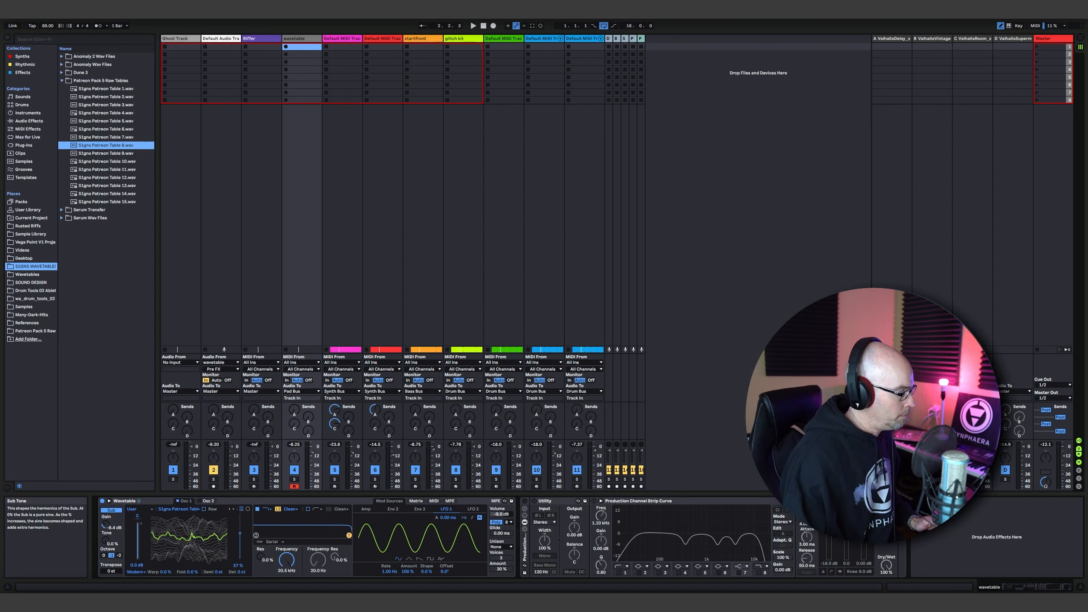
pyautogui.moveTo(104, 541); pyautogui.dragTo(104, 534)
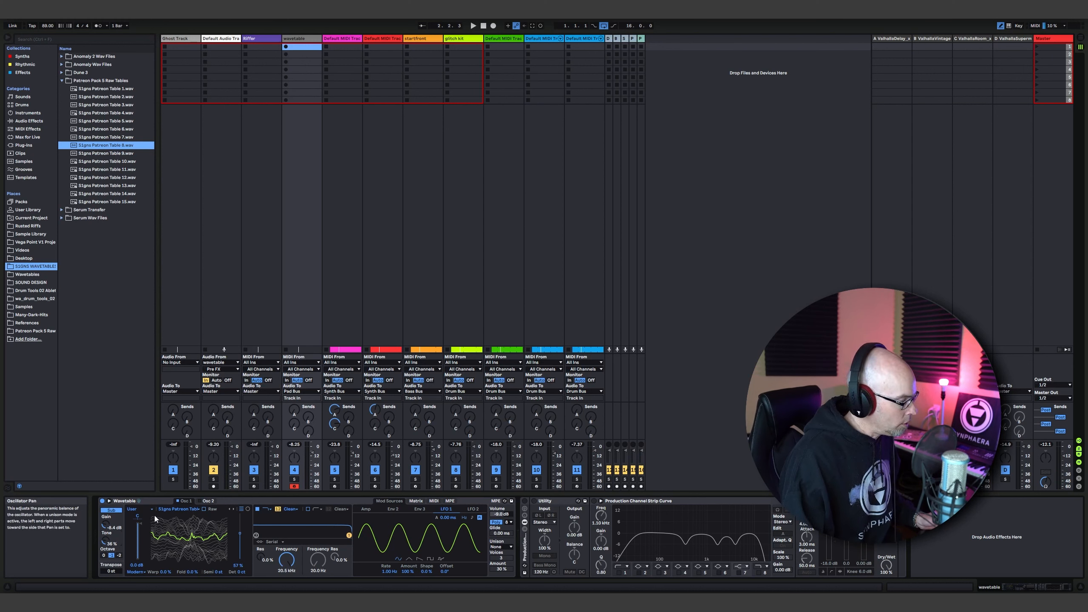
# Switch Osc 1's effect mode to None and back to Modern.
pyautogui.click(138, 572)
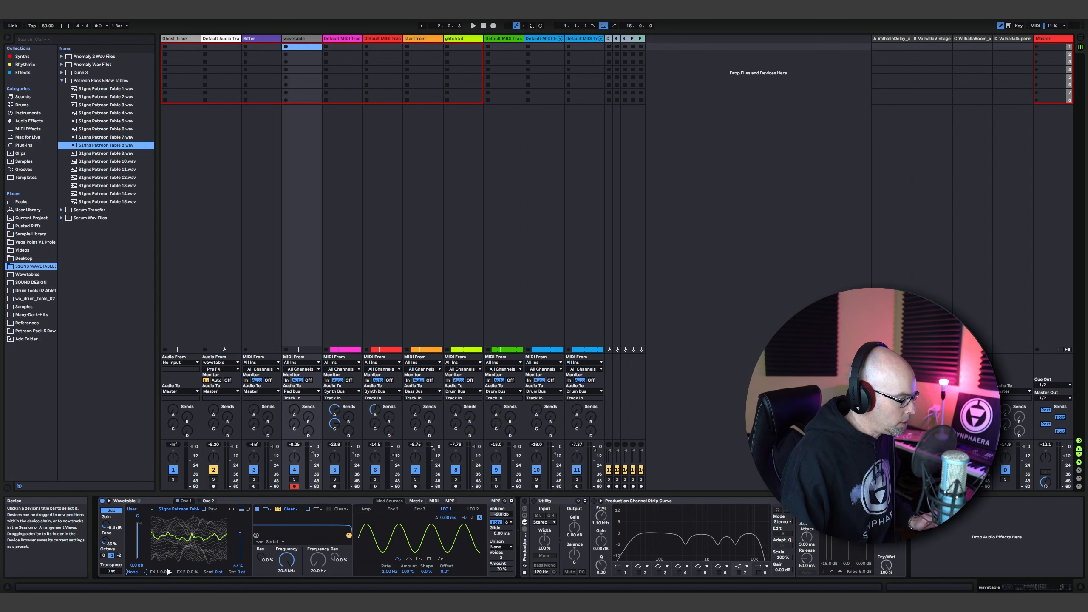
pyautogui.click(132, 571)
pyautogui.click(137, 566)
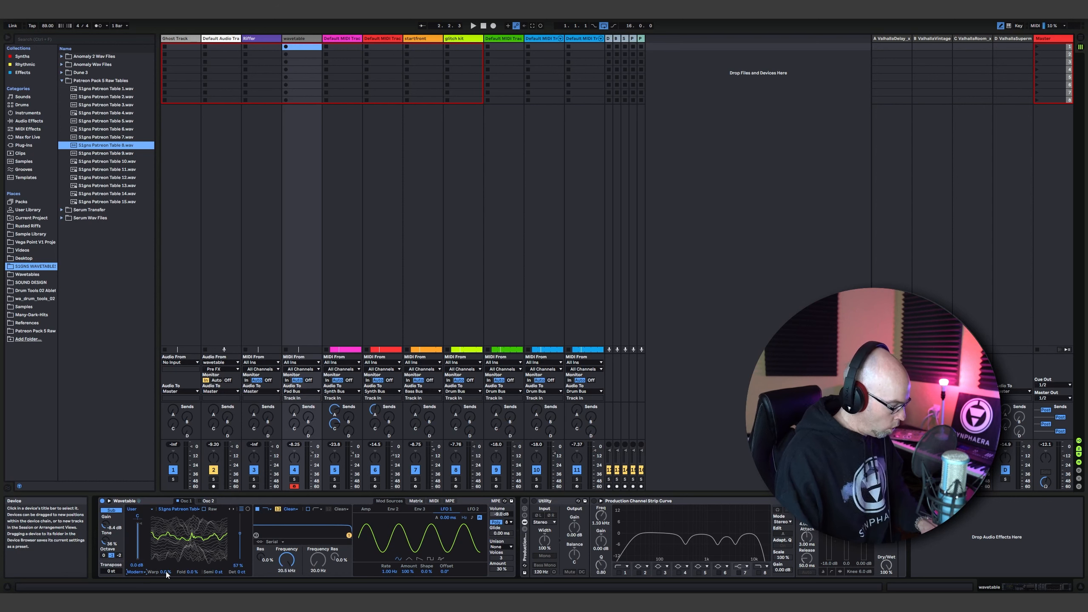
# Raise Osc 1's fold amount in the Modern effect and set its warp to -23%.
pyautogui.moveTo(165, 573)
pyautogui.mouseDown()
pyautogui.moveTo(166, 536)
pyautogui.moveTo(168, 570)
pyautogui.mouseUp()
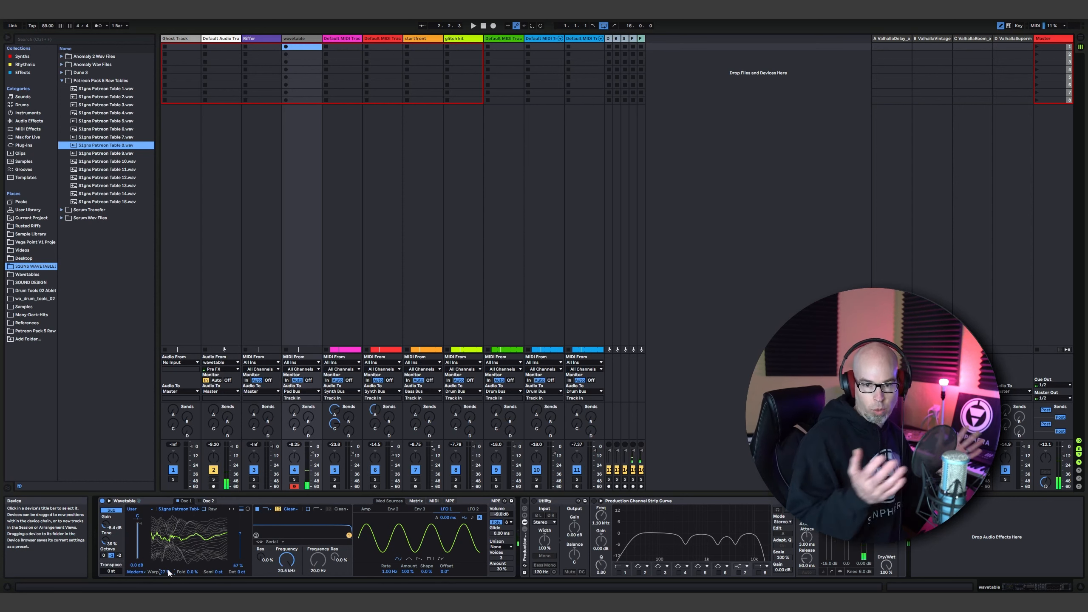
pyautogui.click(179, 571)
pyautogui.moveTo(191, 571); pyautogui.dragTo(192, 535)
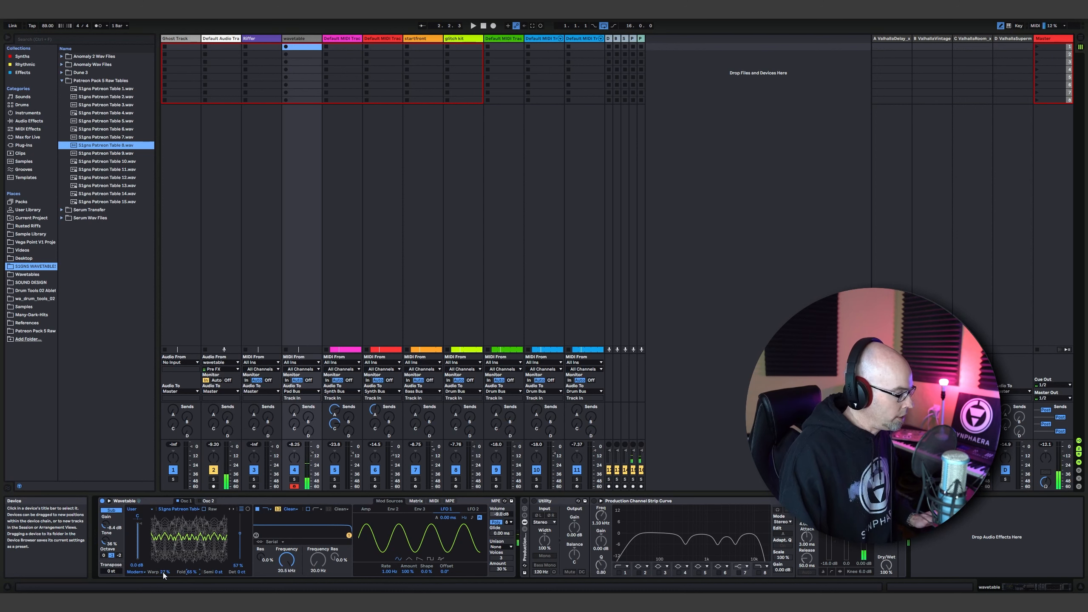
pyautogui.moveTo(163, 572); pyautogui.dragTo(163, 604)
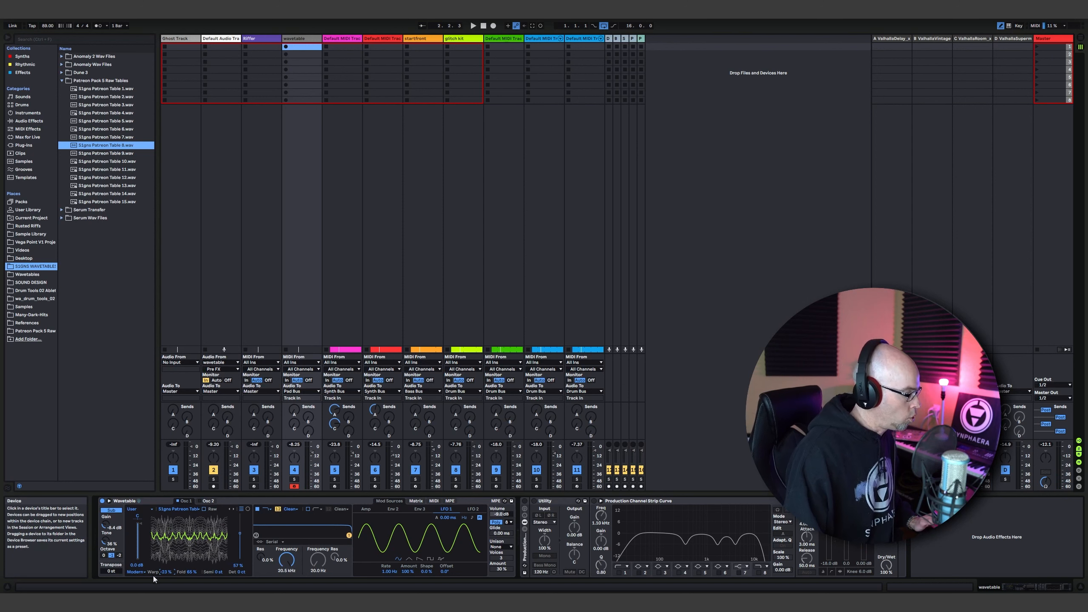
# Reset Osc 1's warp and fold amounts to 0%.
pyautogui.press('Delete')
pyautogui.click(189, 573)
pyautogui.press('Delete')
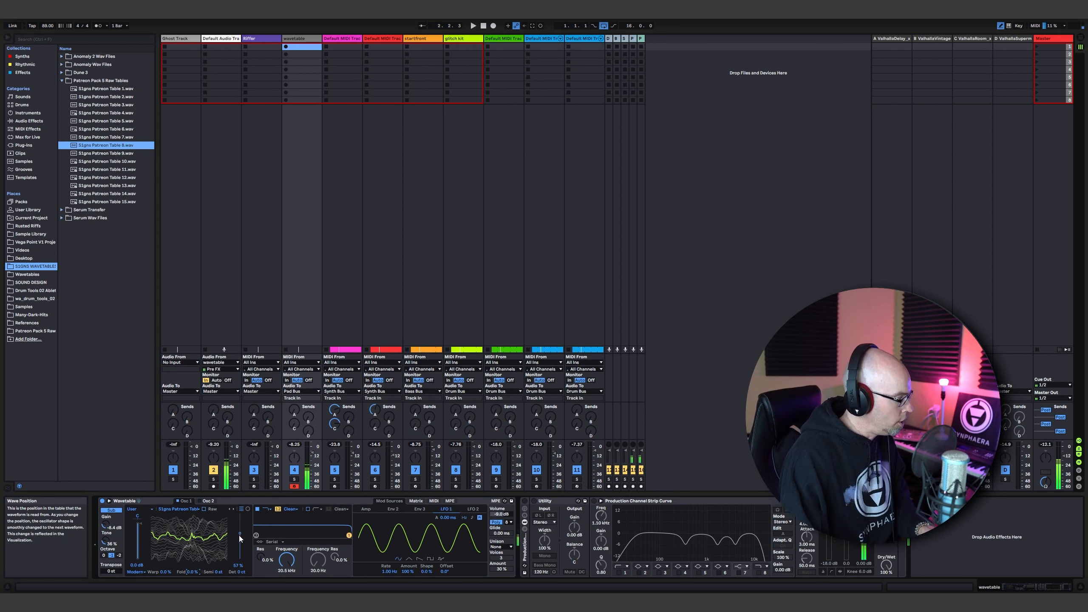
# Switch the oscillator visualization to polar and back to linear, and raise Osc 1's wave position slightly.
pyautogui.click(247, 508)
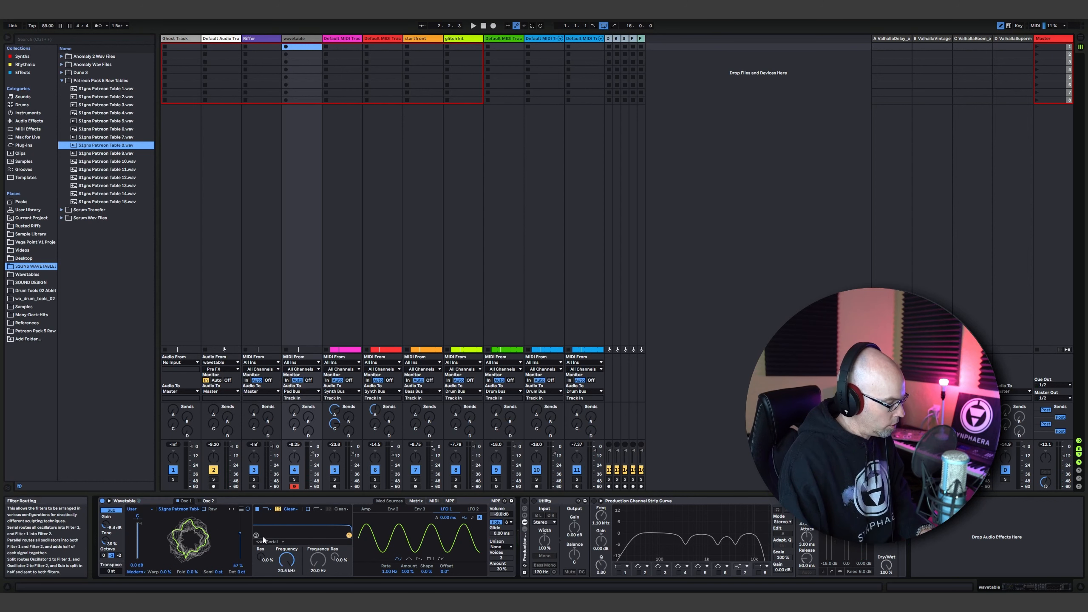
pyautogui.click(242, 509)
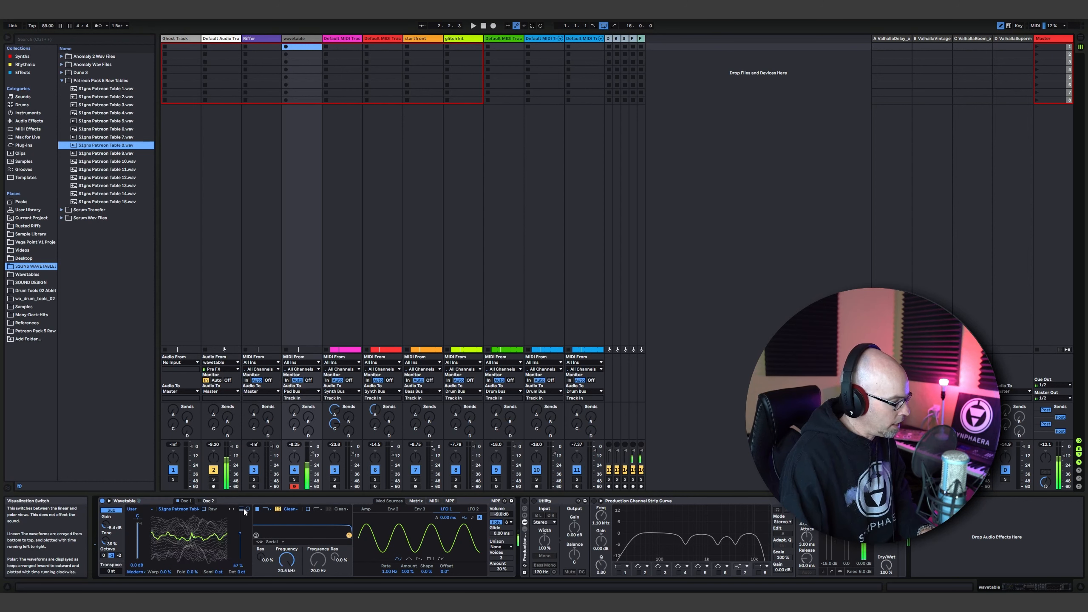
pyautogui.moveTo(245, 530)
pyautogui.mouseDown()
pyautogui.moveTo(245, 547)
pyautogui.moveTo(239, 530)
pyautogui.mouseUp()
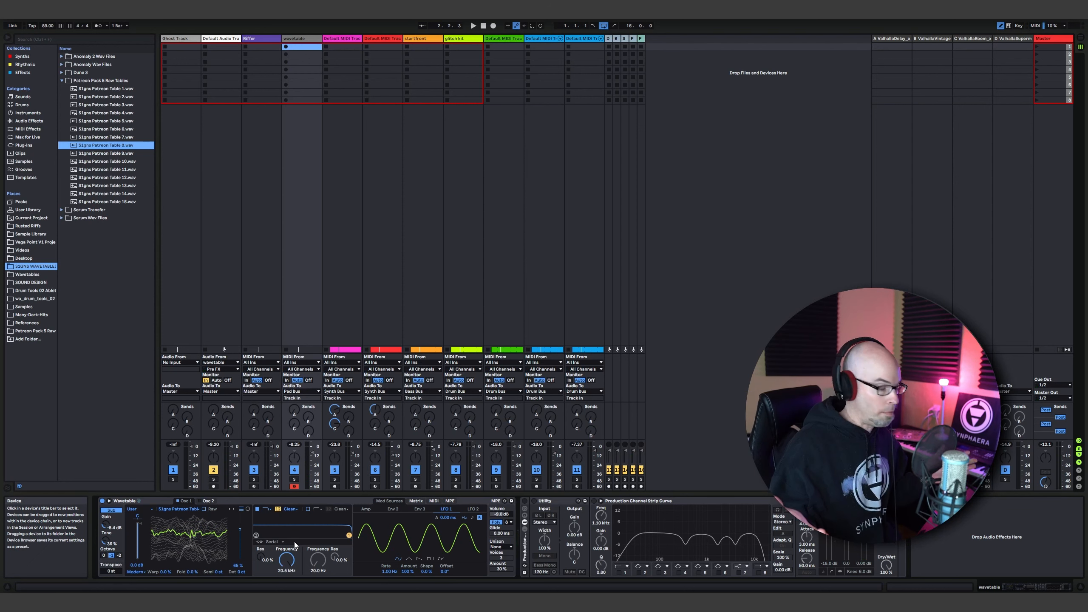
# Lower the first filter's frequency to 2.40 kHz and enable the second filter.
pyautogui.moveTo(286, 554); pyautogui.dragTo(284, 558)
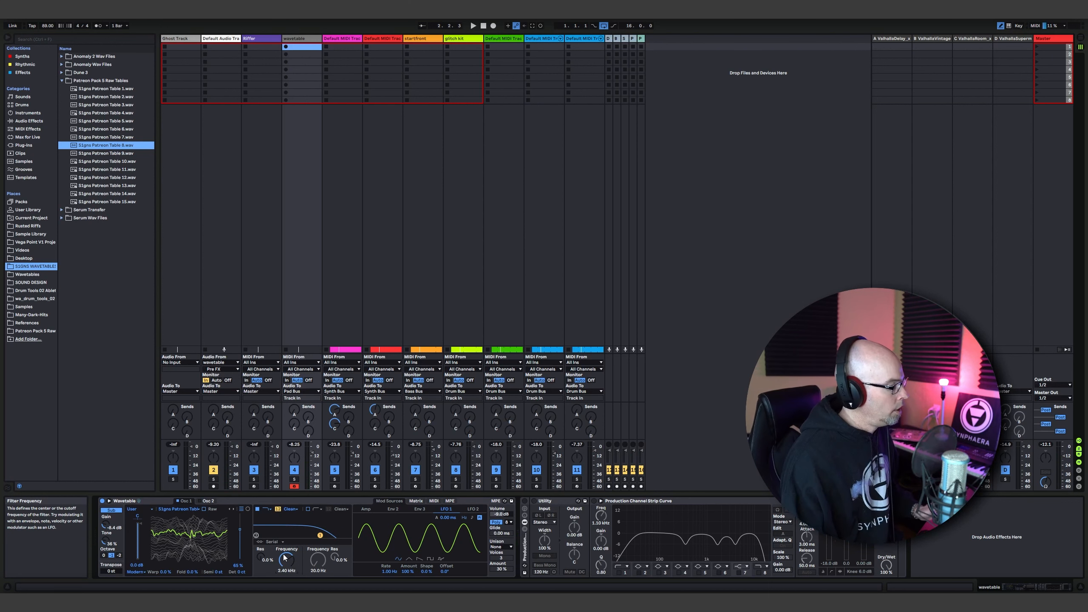
pyautogui.click(308, 508)
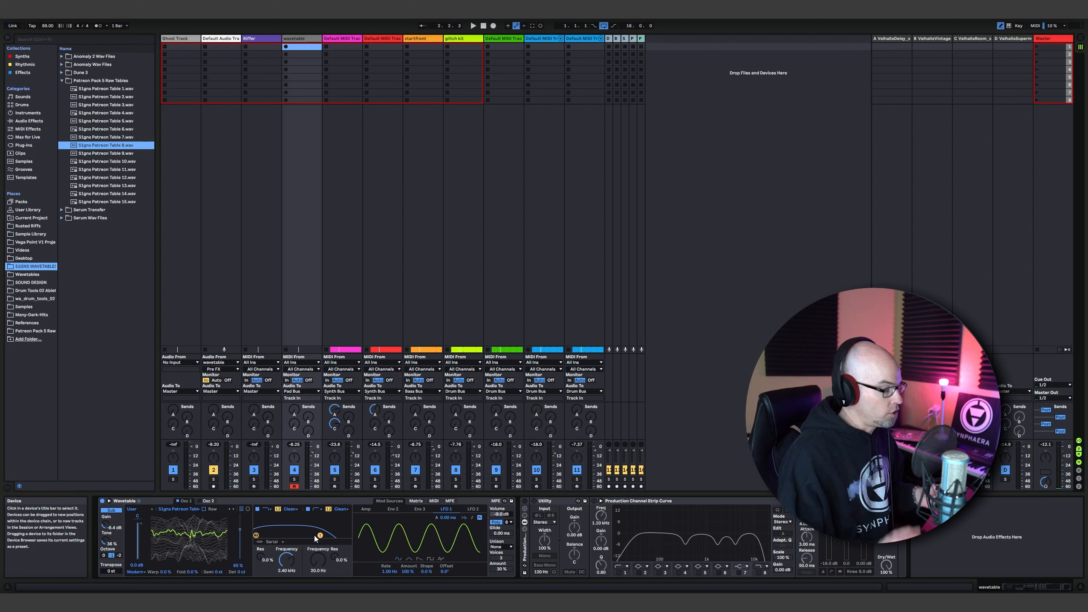
# Set the filter routing to Parallel and turn the second filter off.
pyautogui.click(282, 542)
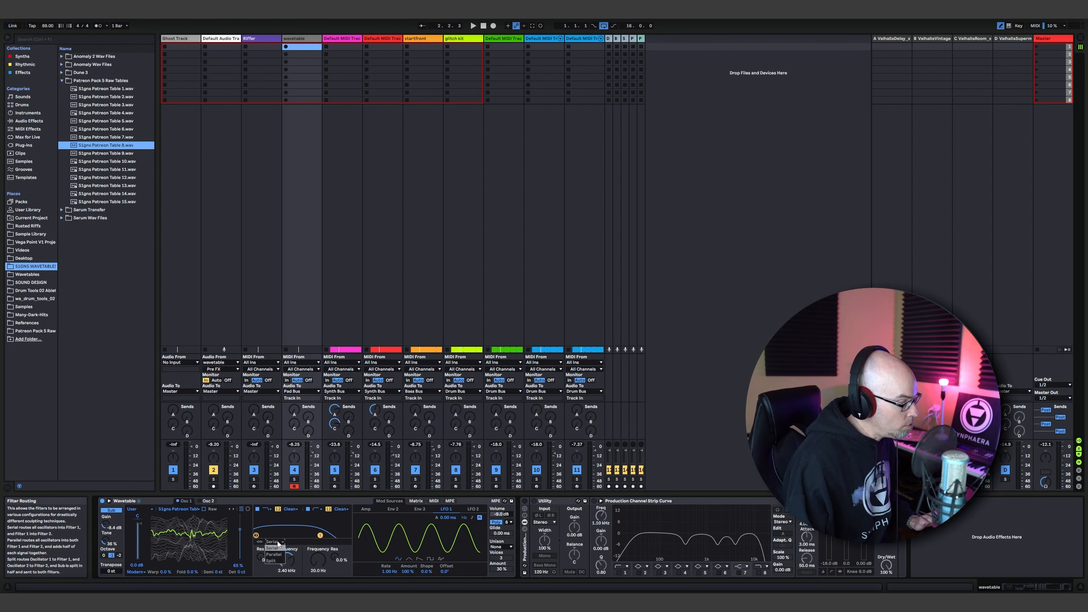
pyautogui.click(274, 551)
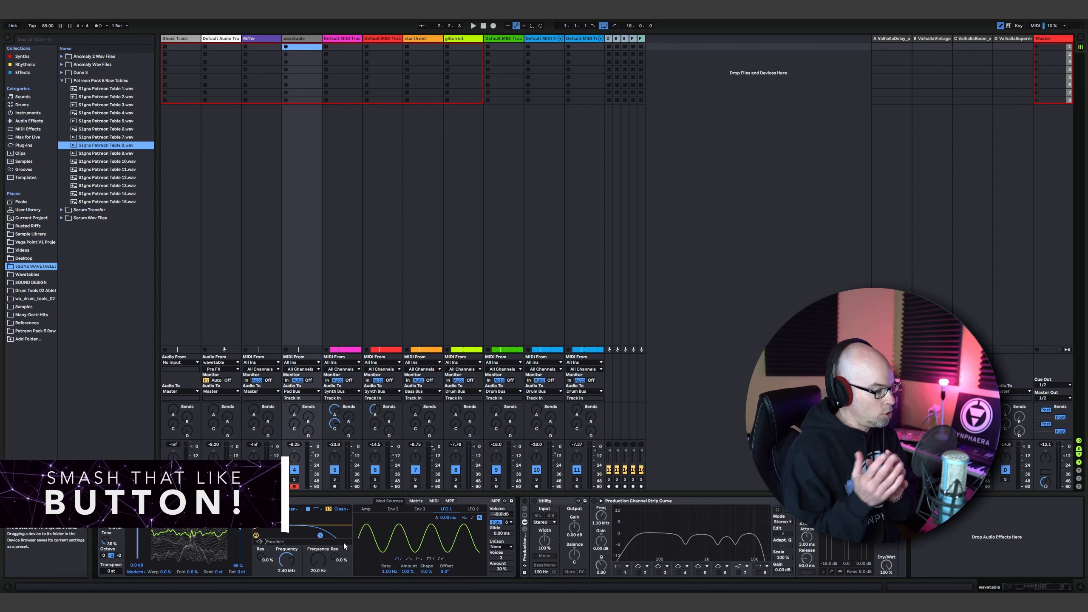
pyautogui.click(308, 510)
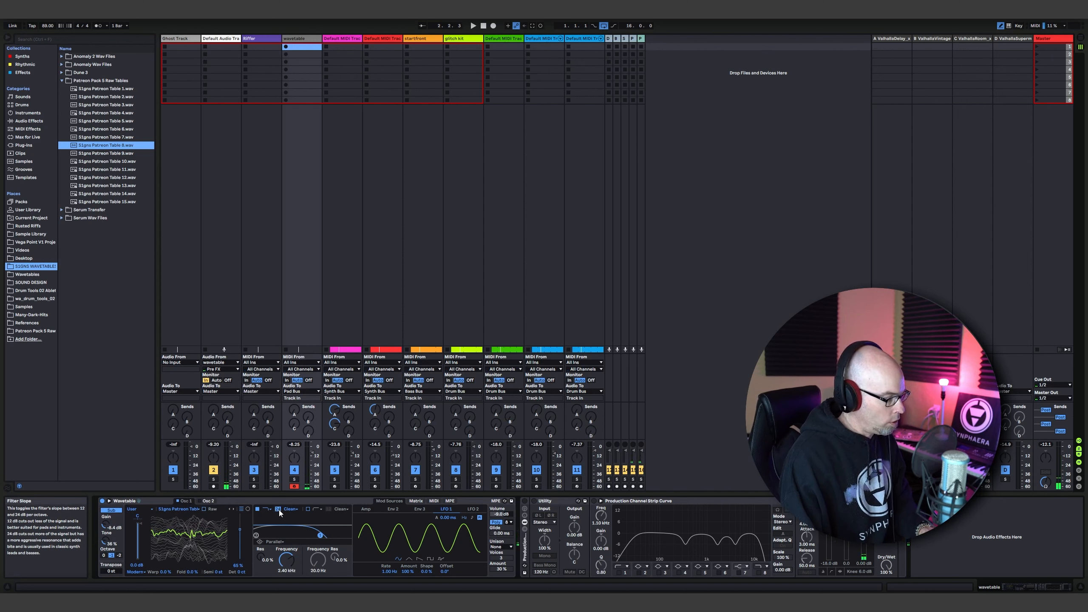
# Keep the first filter's circuit type on Clean, with resonance at 36% and the cutoff lowered to about 400 Hz.
pyautogui.click(290, 509)
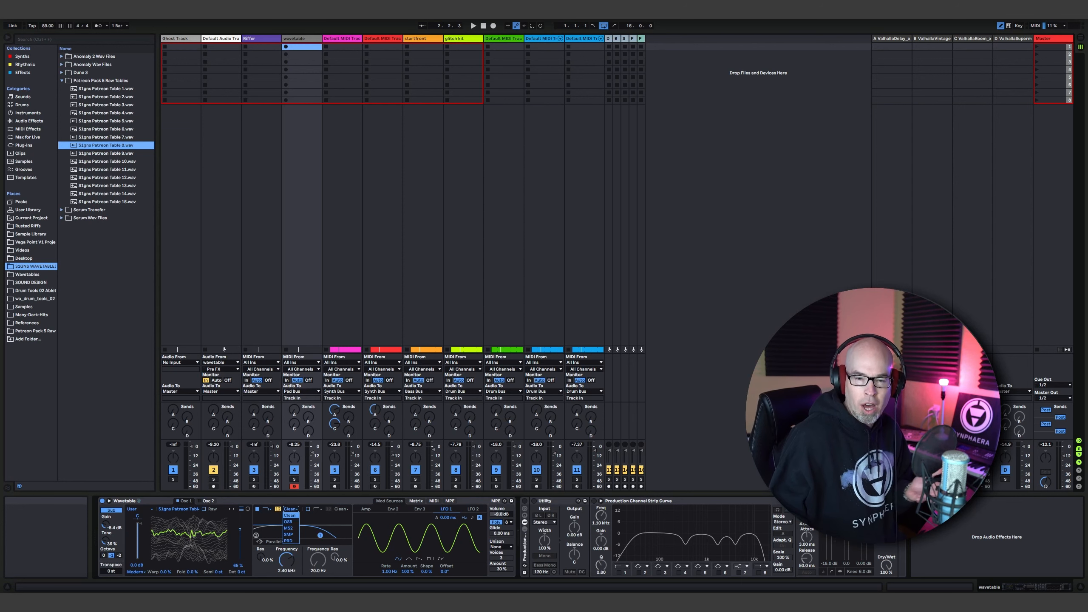
pyautogui.click(290, 516)
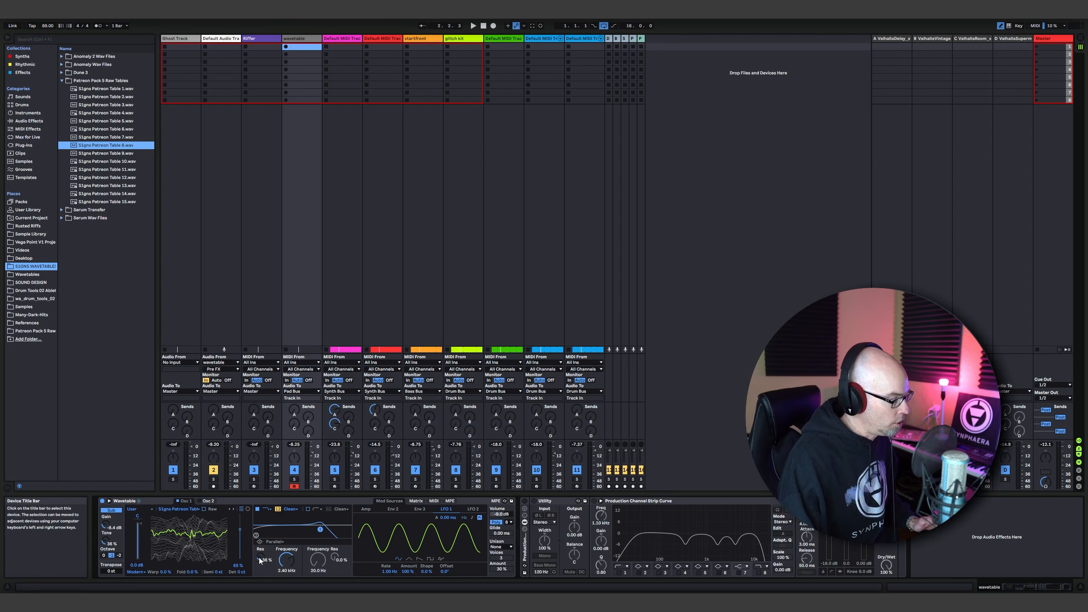
pyautogui.moveTo(287, 560); pyautogui.dragTo(287, 594)
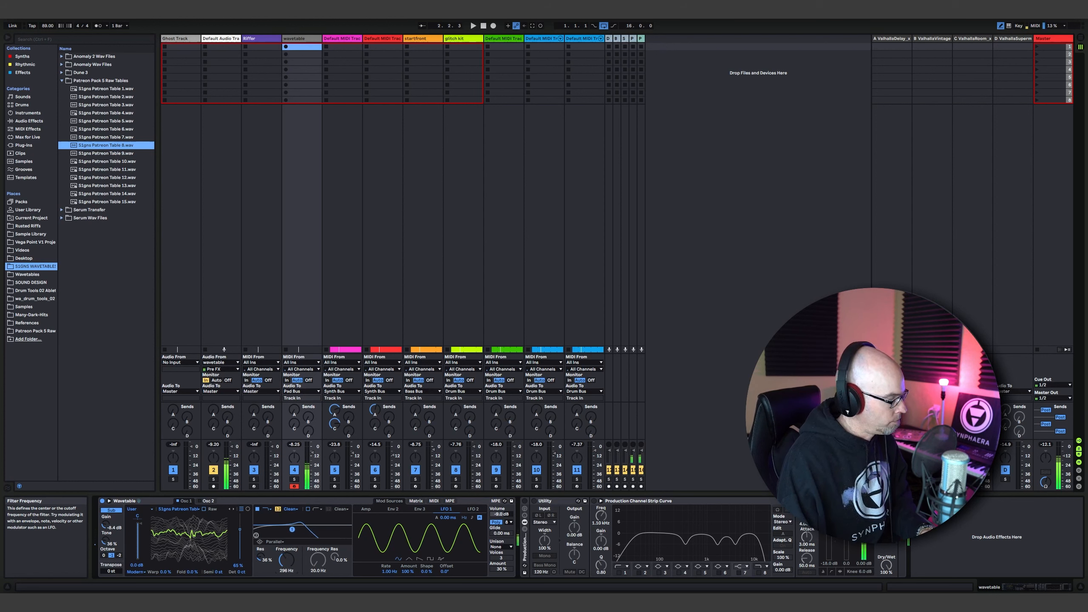
# Set the filter routing to Serial and the first filter's frequency to 1.11 kHz.
pyautogui.click(281, 541)
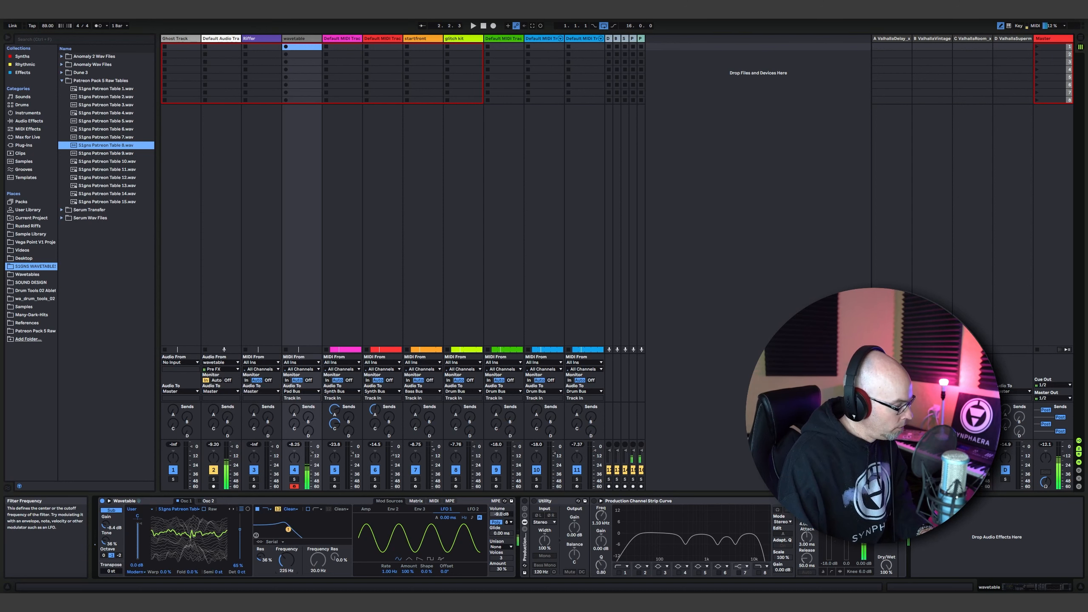
pyautogui.moveTo(288, 568)
pyautogui.mouseDown()
pyautogui.moveTo(289, 540)
pyautogui.moveTo(287, 582)
pyautogui.mouseUp()
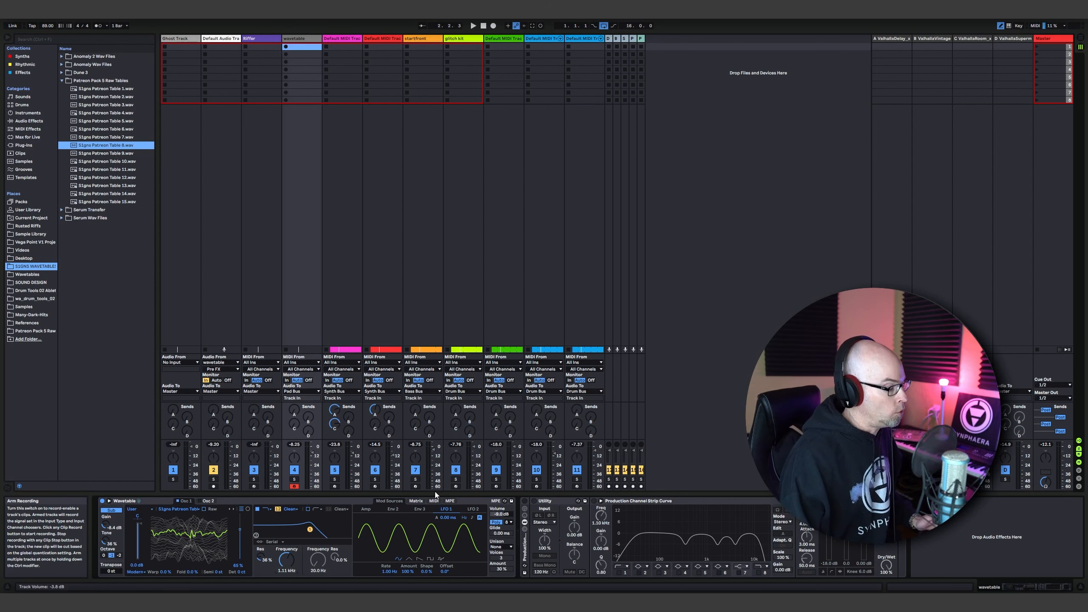
# Set Osc 1's wave position to 38% and modulate it with a positive LFO 1 amount in the modulation matrix.
pyautogui.click(412, 501)
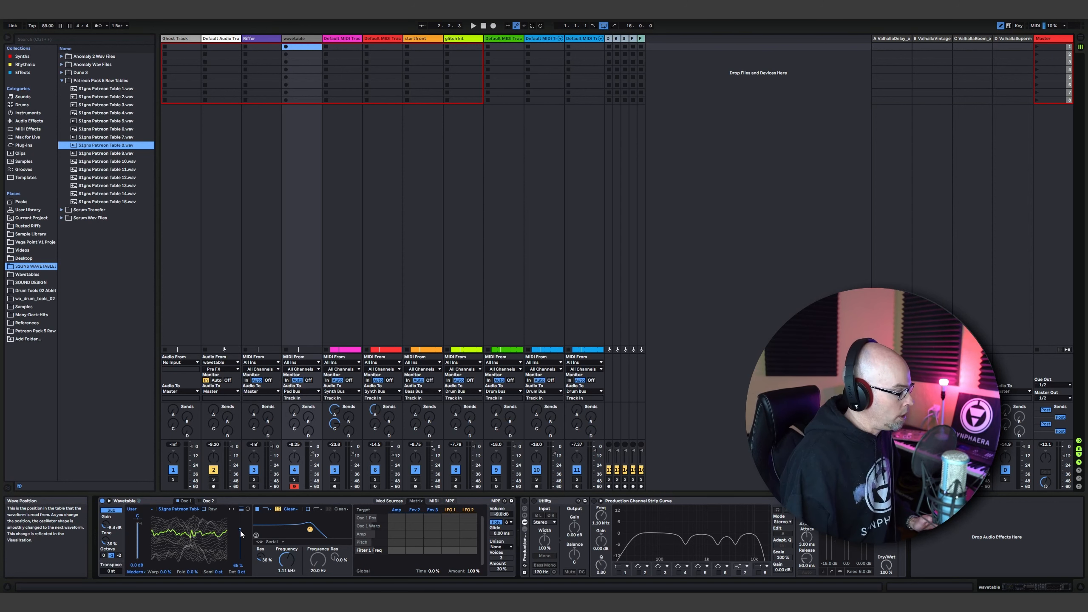
pyautogui.moveTo(239, 531); pyautogui.dragTo(240, 539)
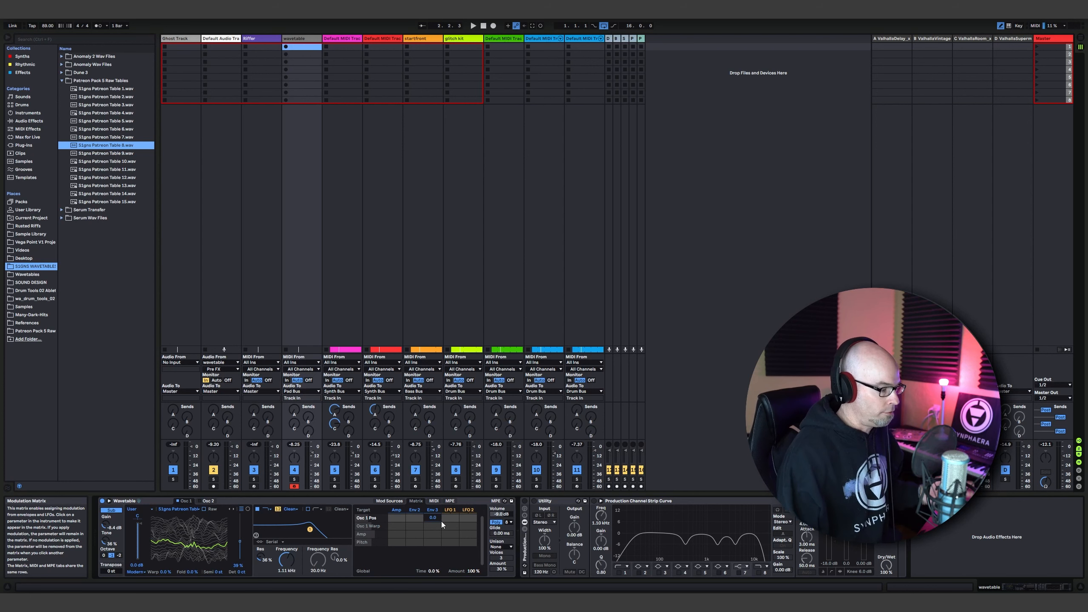
pyautogui.moveTo(447, 519); pyautogui.dragTo(447, 511)
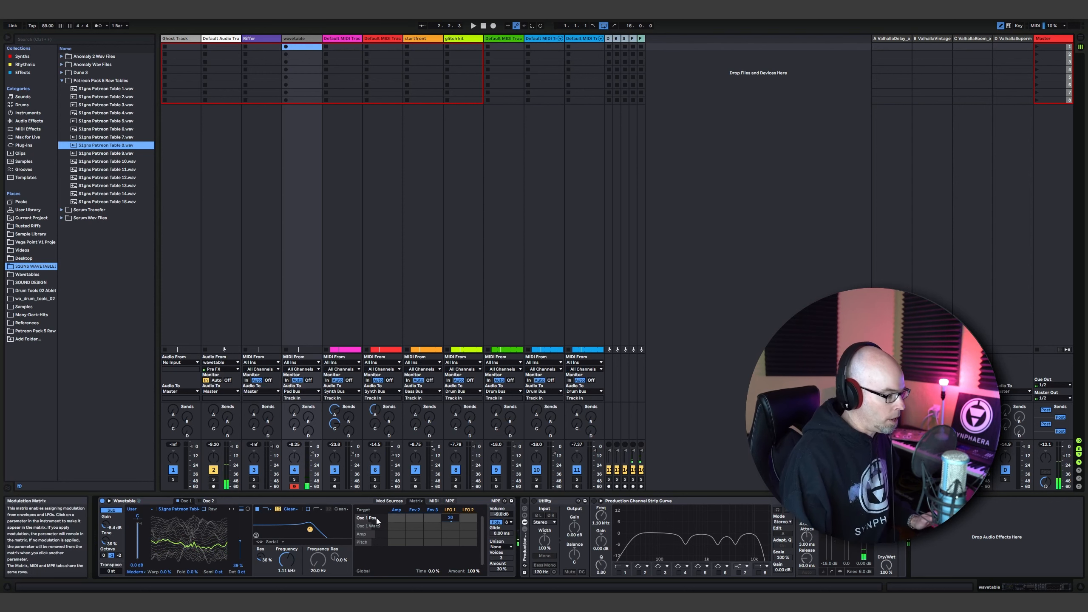
# Slow LFO 1's rate to 0.14 Hz and return to the modulation matrix.
pyautogui.click(389, 500)
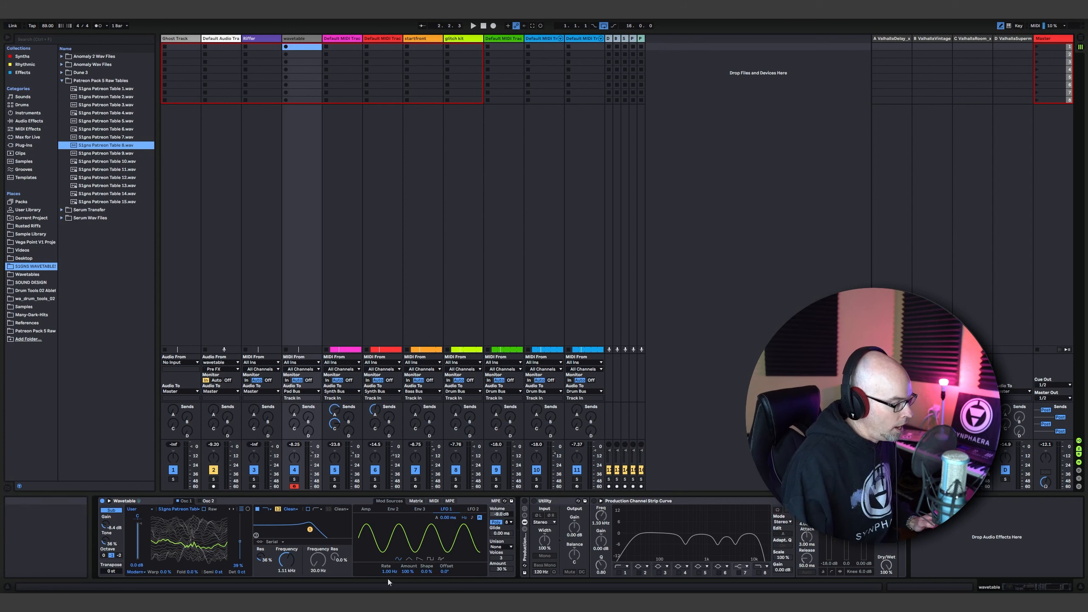
pyautogui.moveTo(388, 571)
pyautogui.mouseDown()
pyautogui.moveTo(389, 606)
pyautogui.moveTo(389, 572)
pyautogui.mouseUp()
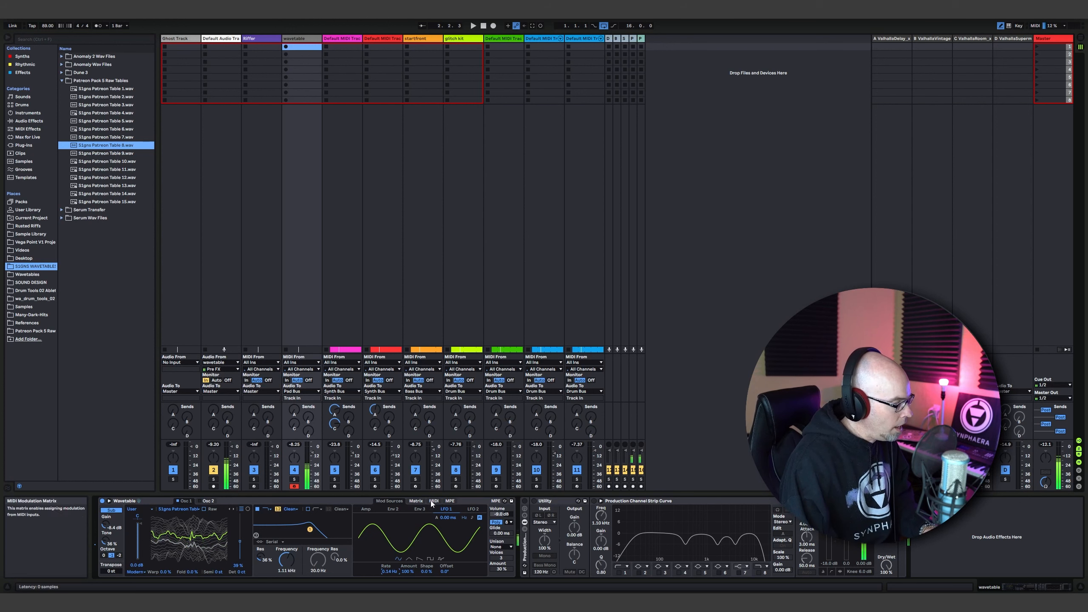
pyautogui.click(416, 500)
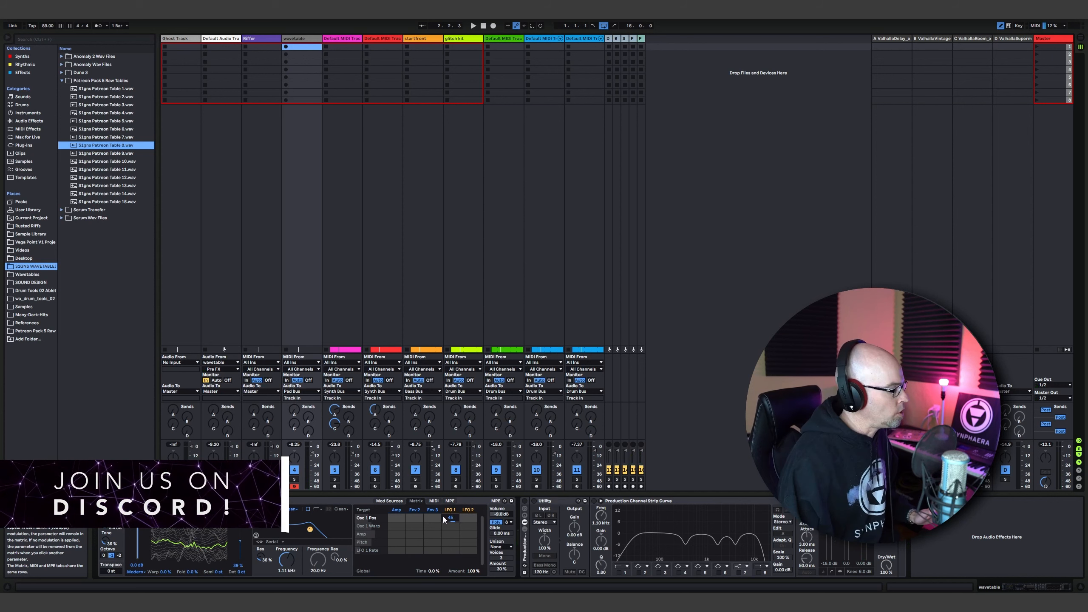
# Expand and enlarge the Wavetable view, make LFO 1's modulation of Osc 1 position negative, and collapse the view again.
pyautogui.click(109, 500)
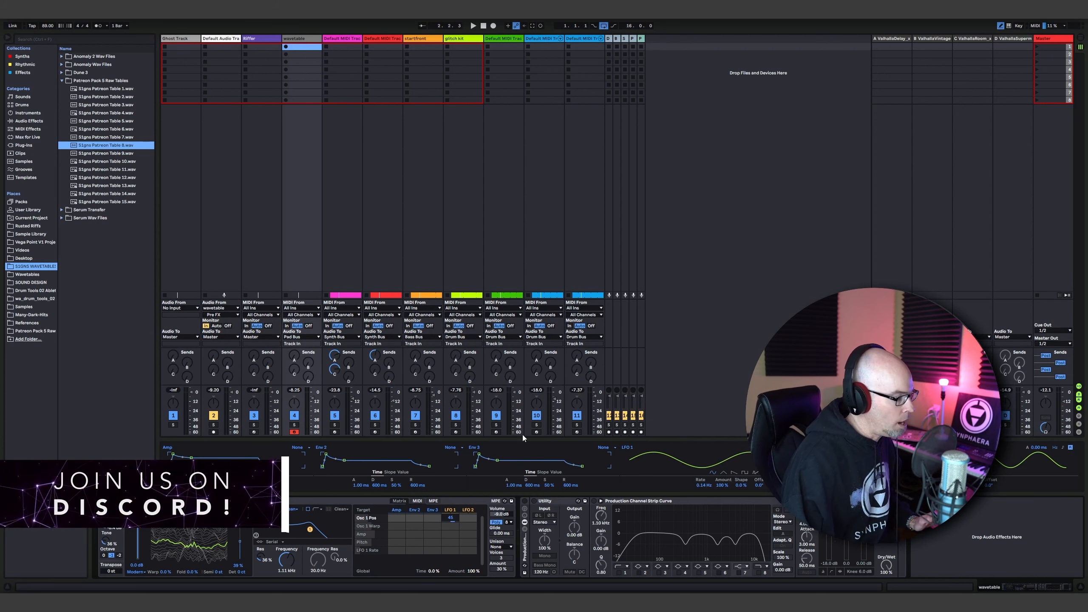
pyautogui.moveTo(521, 436); pyautogui.dragTo(588, 167)
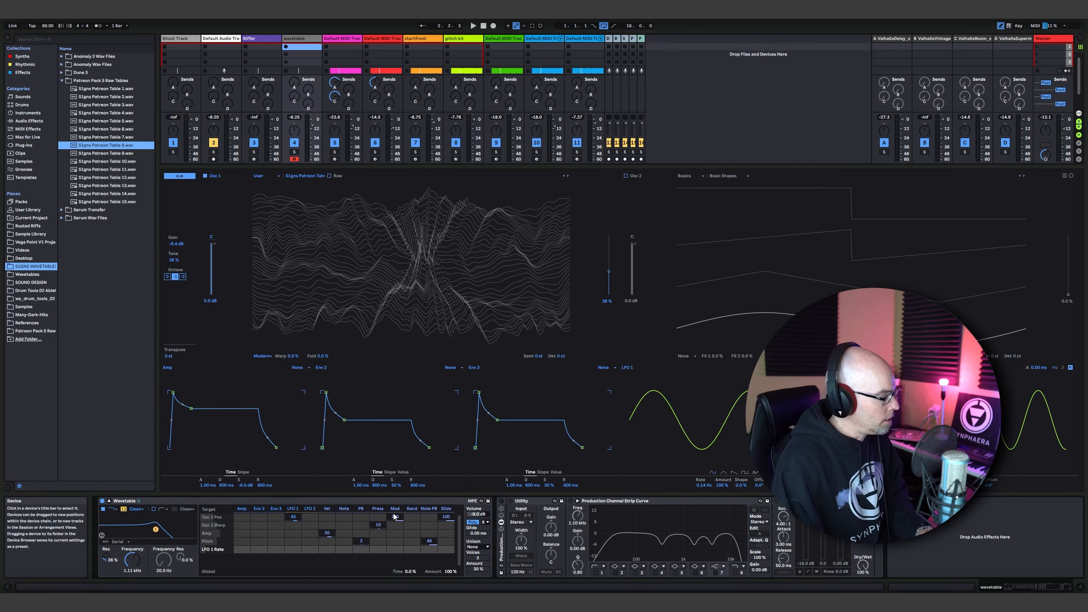
pyautogui.click(293, 517)
pyautogui.moveTo(293, 517); pyautogui.dragTo(293, 547)
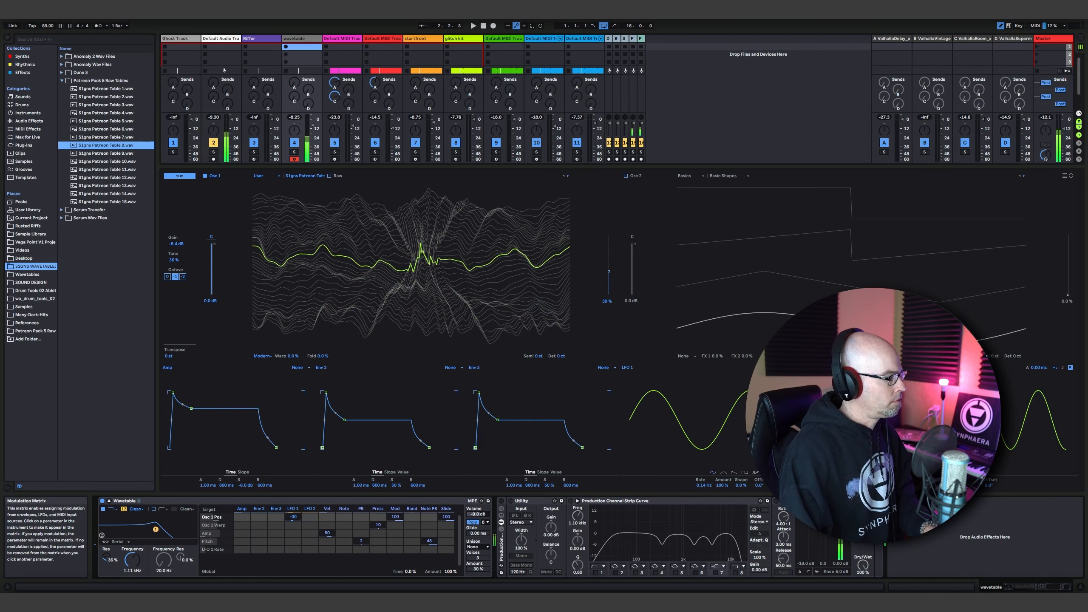
pyautogui.click(109, 501)
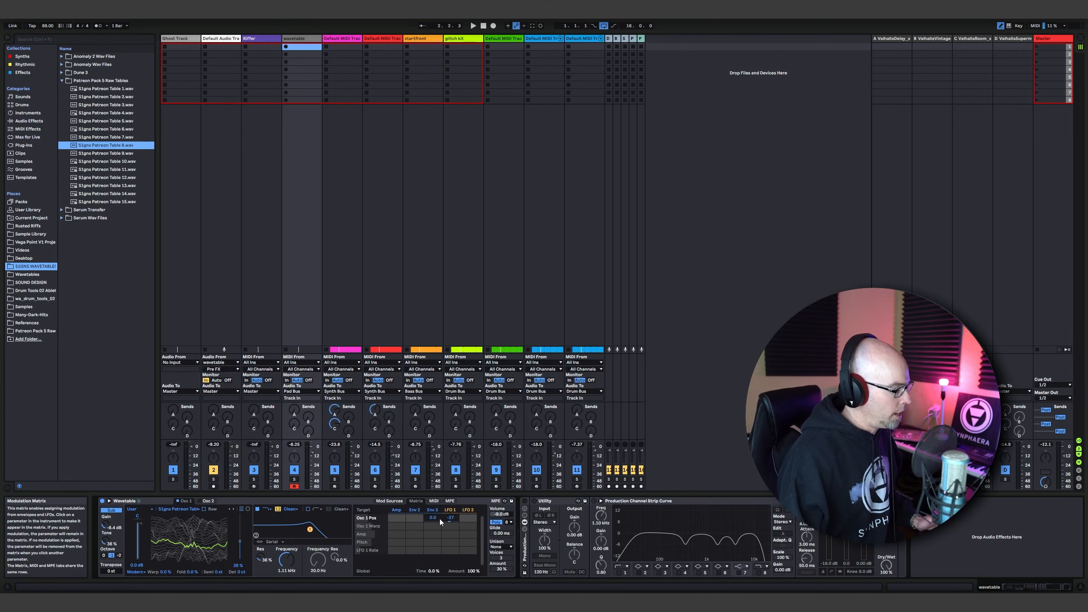
# Set LFO 1's modulation amount on Osc 1 position to 32 and its rate to 0.07 Hz.
pyautogui.moveTo(450, 518); pyautogui.dragTo(450, 508)
pyautogui.click(450, 510)
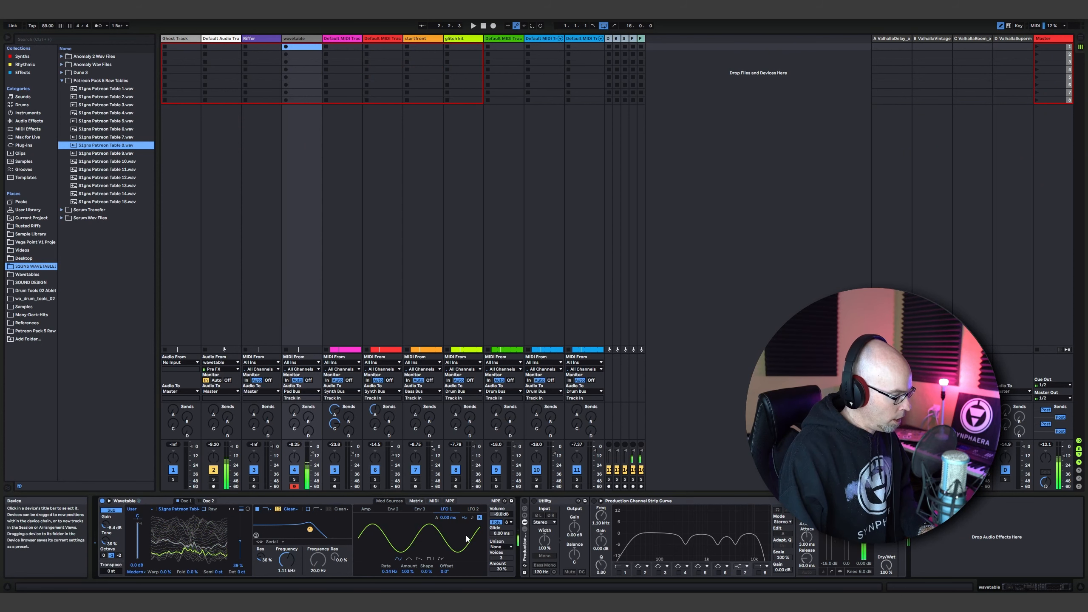
pyautogui.moveTo(386, 572); pyautogui.dragTo(386, 578)
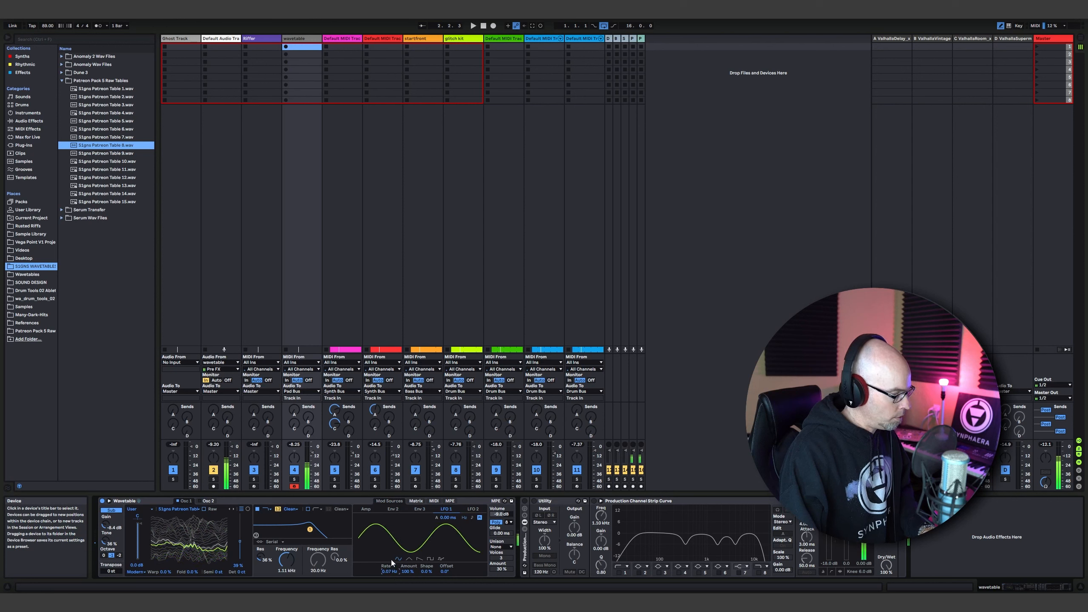
# Set Osc 1's warp to 42% and fold to 7.8%, modulating them from LFO 1 by 7.8 and -27 respectively.
pyautogui.click(416, 500)
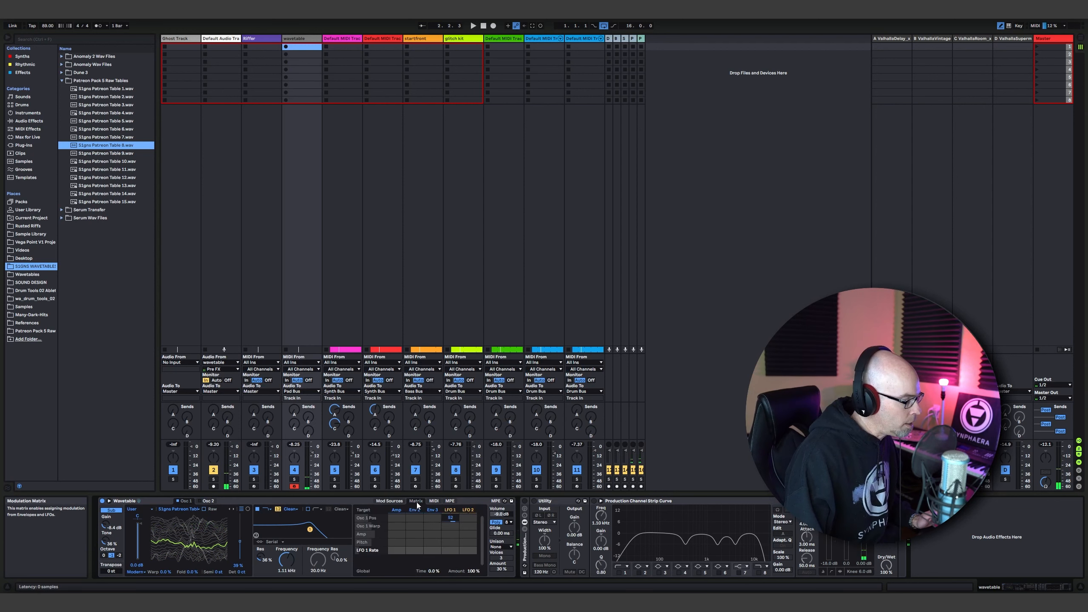
pyautogui.moveTo(167, 573); pyautogui.dragTo(167, 562)
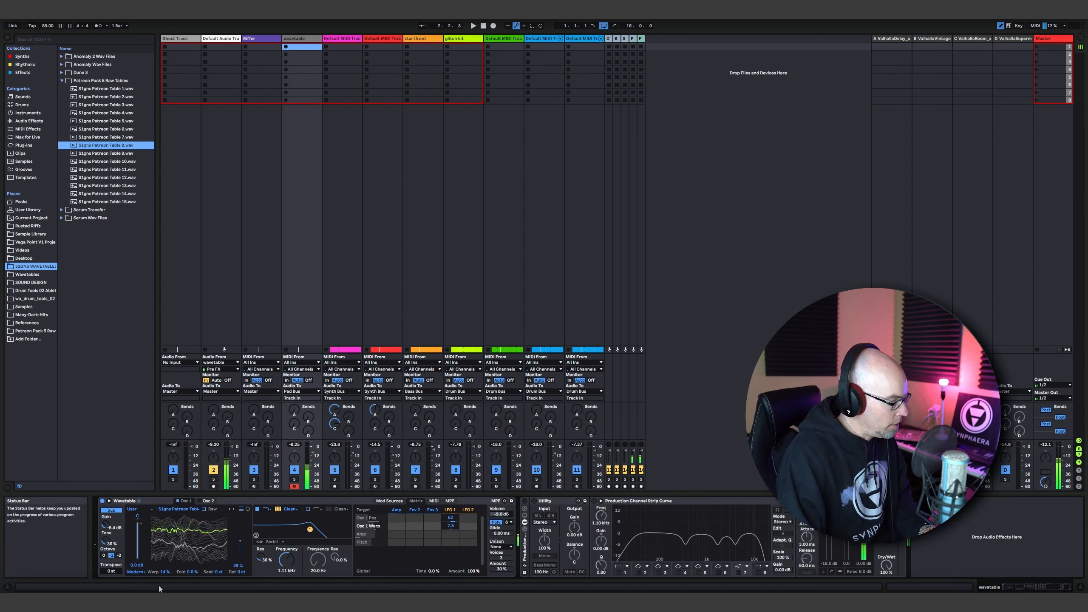
pyautogui.moveTo(165, 573); pyautogui.dragTo(165, 549)
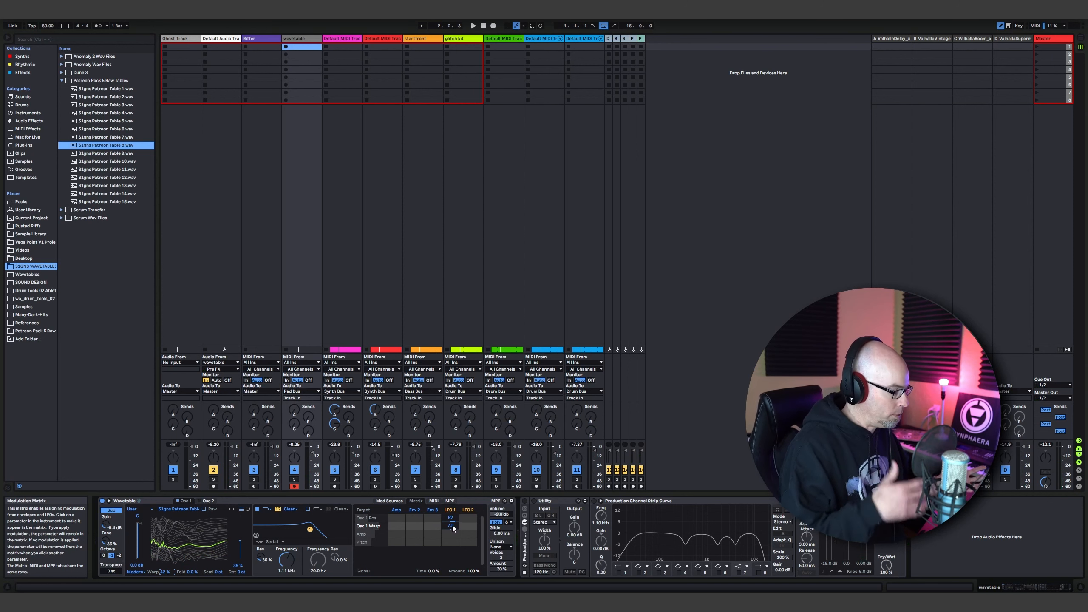
pyautogui.moveTo(192, 572); pyautogui.dragTo(192, 564)
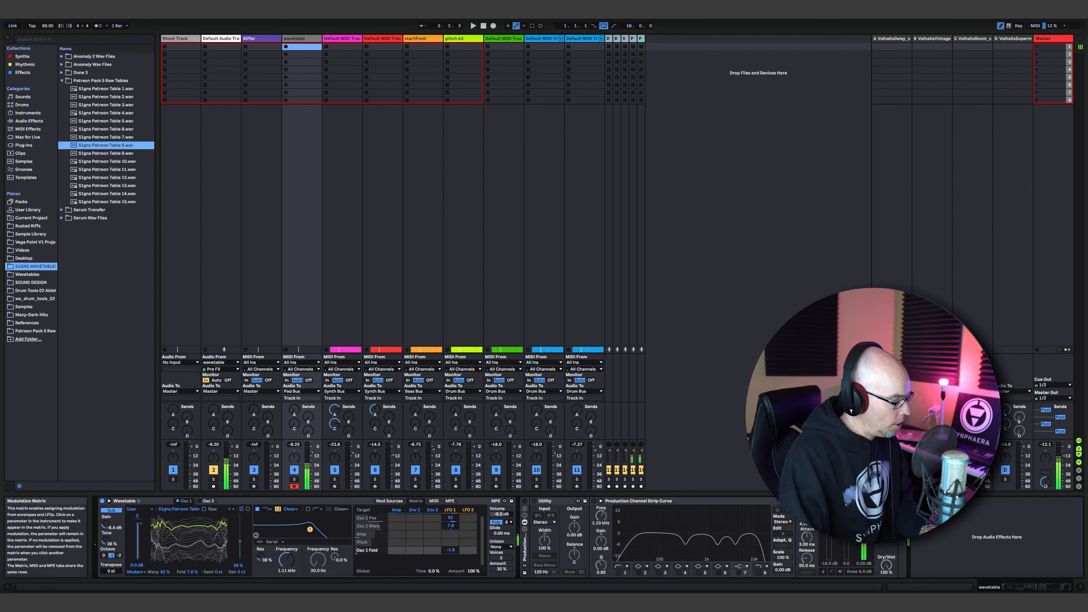
pyautogui.moveTo(451, 550); pyautogui.dragTo(451, 552)
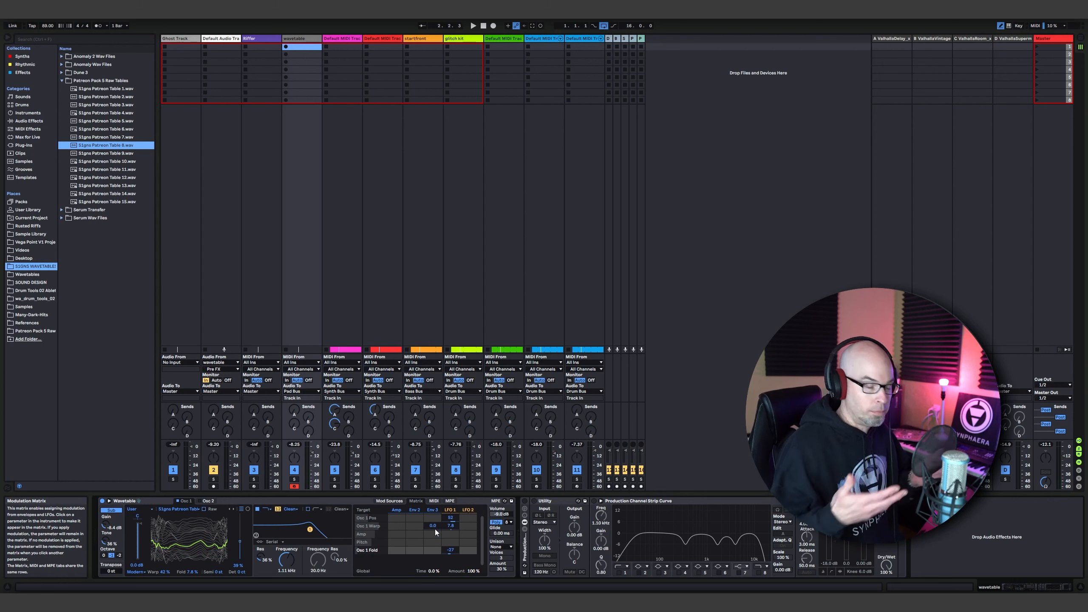
# Assign MIDI pressure to Osc 1 warp at 44 and to the first filter's frequency, raising that frequency to about 1.3 kHz.
pyautogui.click(433, 501)
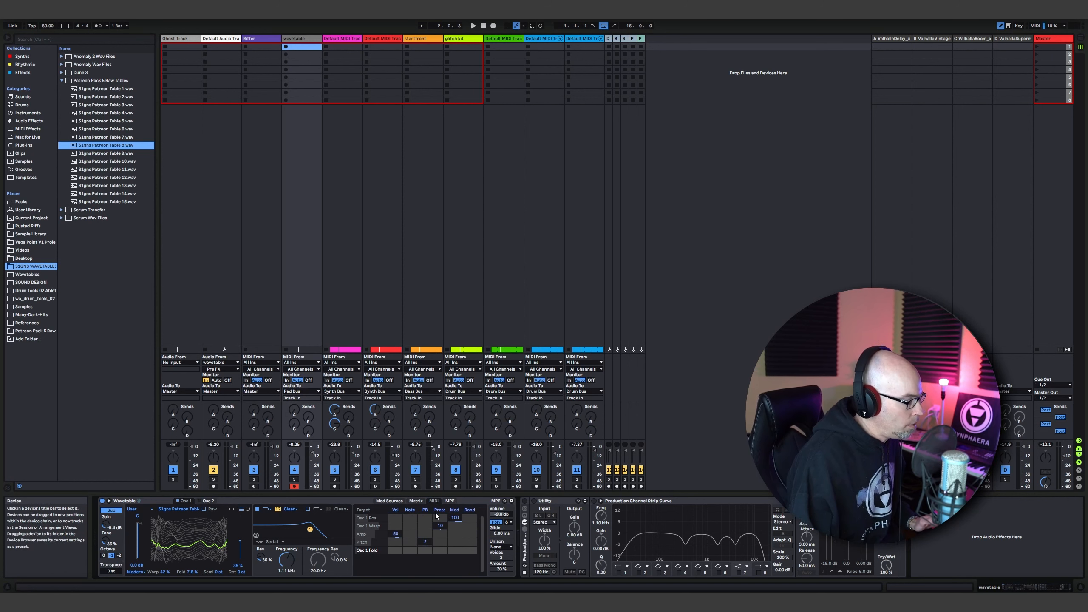
pyautogui.click(440, 541)
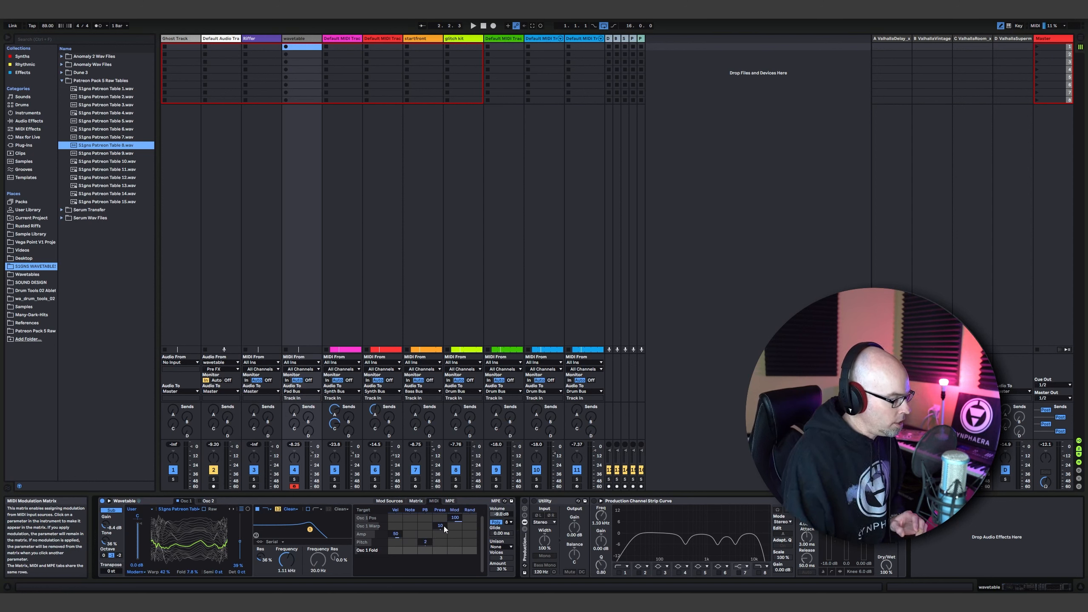
pyautogui.moveTo(443, 526); pyautogui.dragTo(443, 514)
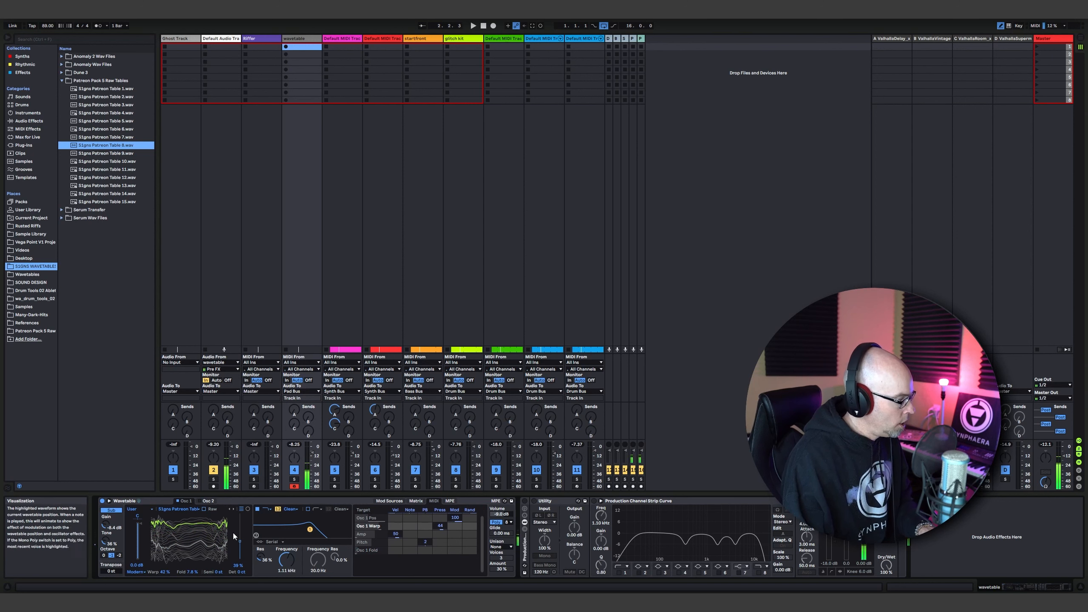
pyautogui.moveTo(286, 560); pyautogui.dragTo(286, 557)
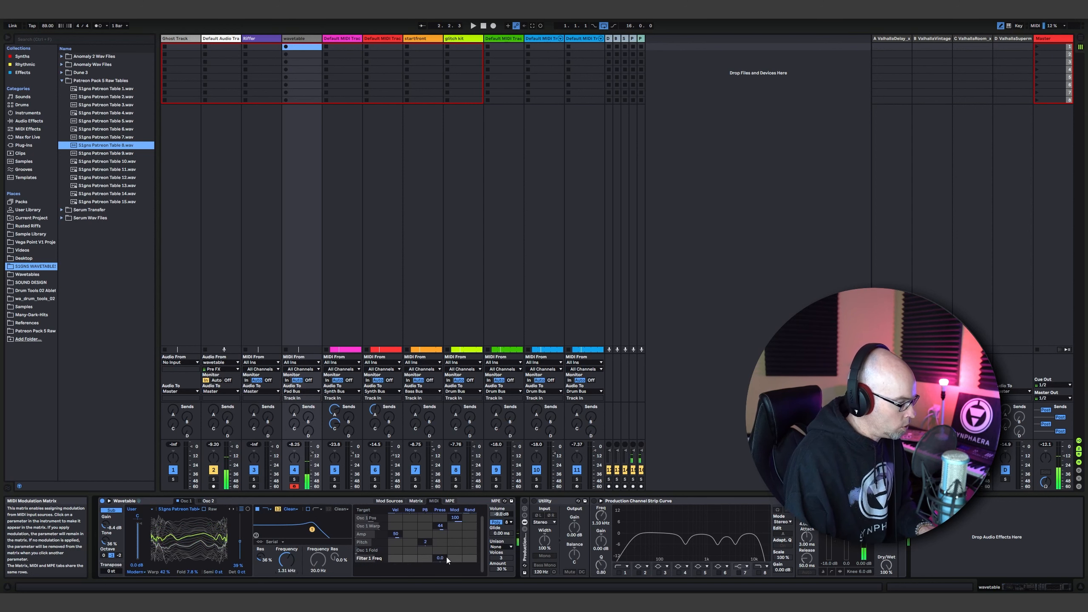
pyautogui.moveTo(445, 559); pyautogui.dragTo(444, 545)
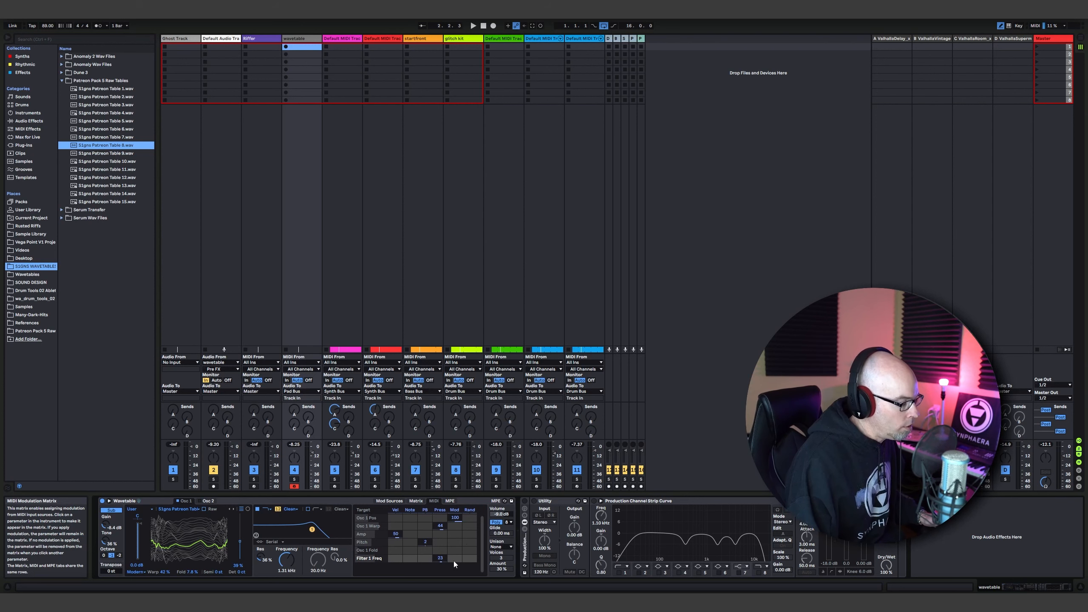
# Review the voice settings and unison modes, and set the unison mode to Classic.
pyautogui.click(420, 500)
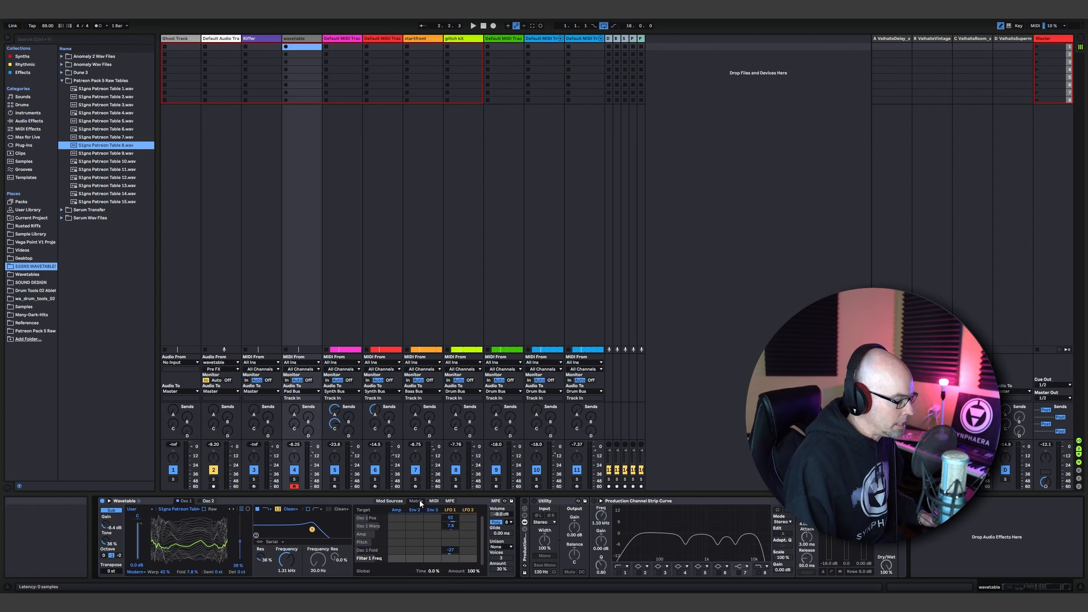
pyautogui.click(508, 522)
pyautogui.click(508, 567)
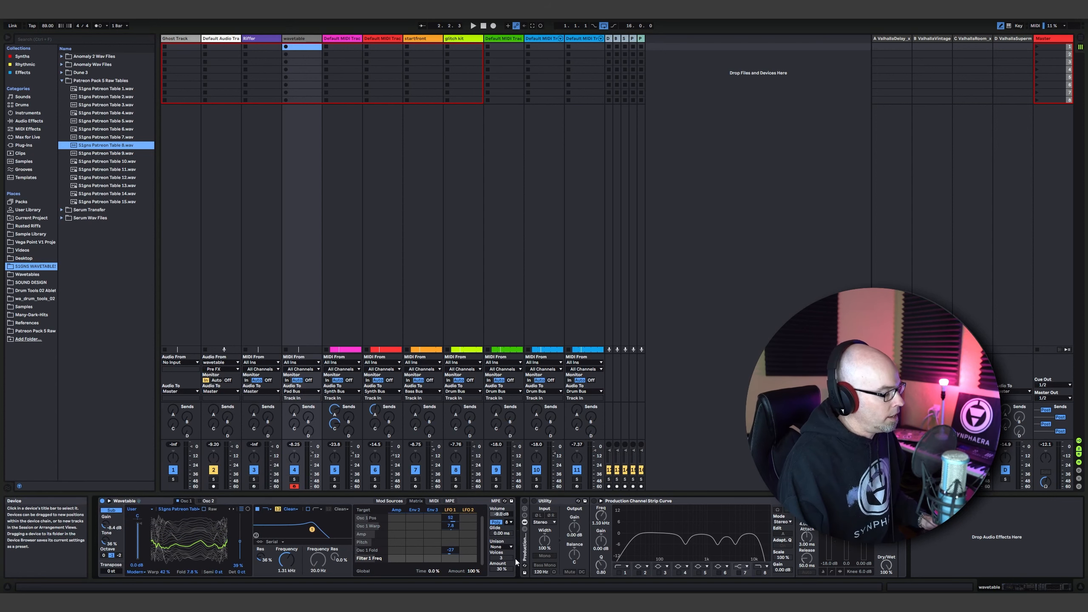
pyautogui.click(503, 547)
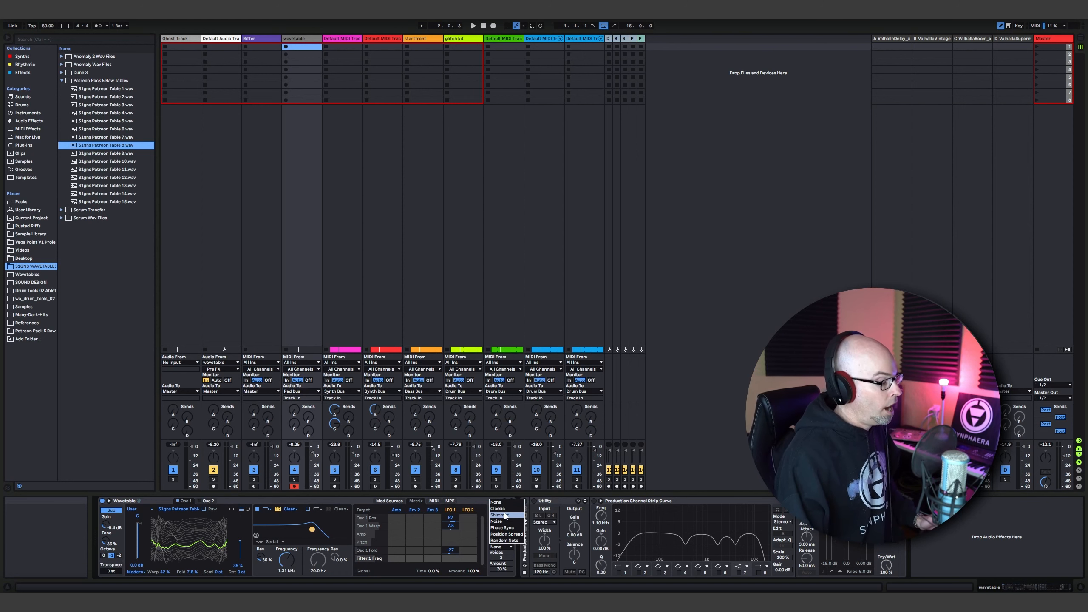
pyautogui.click(504, 549)
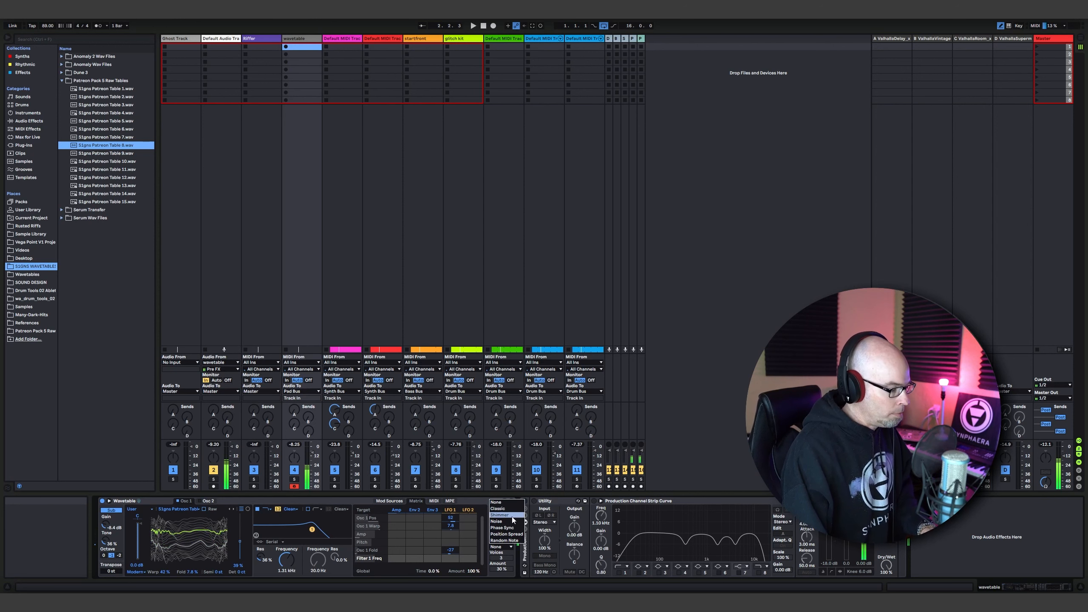
pyautogui.click(498, 508)
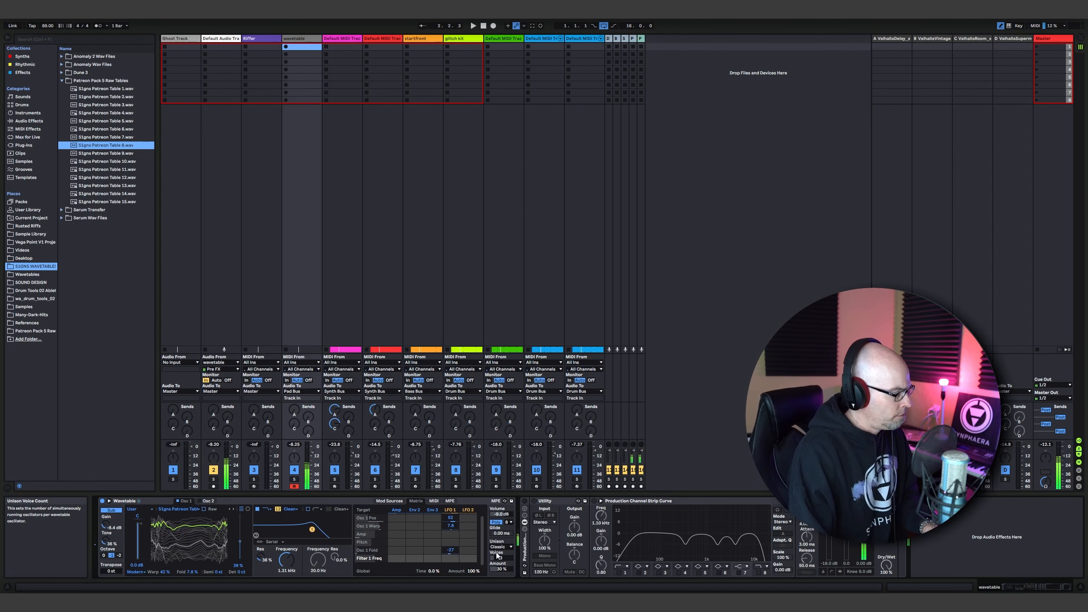
# Switch the unison mode to Shimmer and set the unison amount to 12%.
pyautogui.click(500, 547)
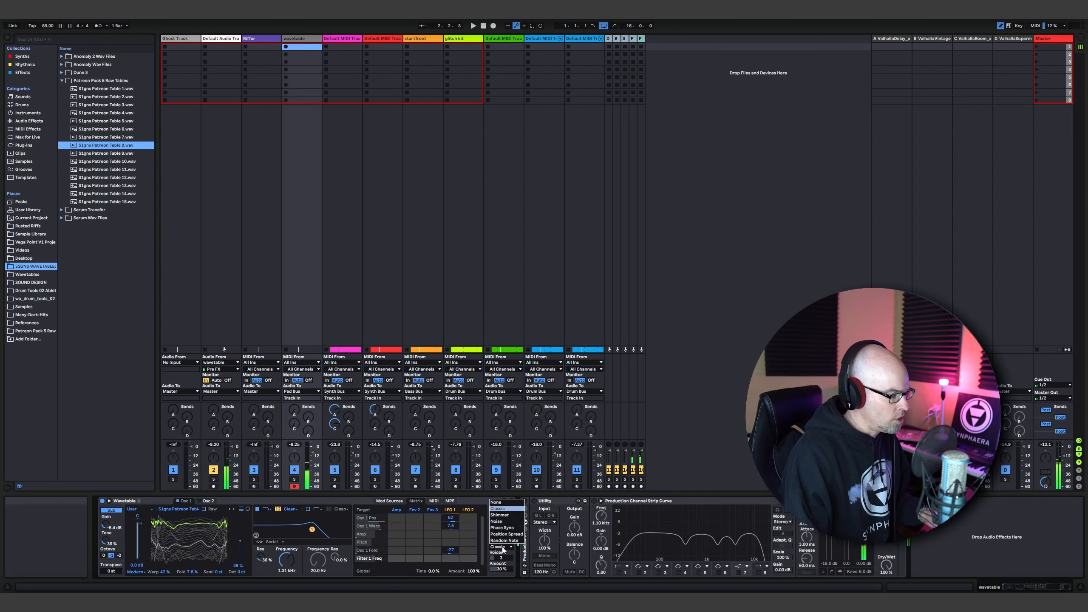
pyautogui.click(506, 516)
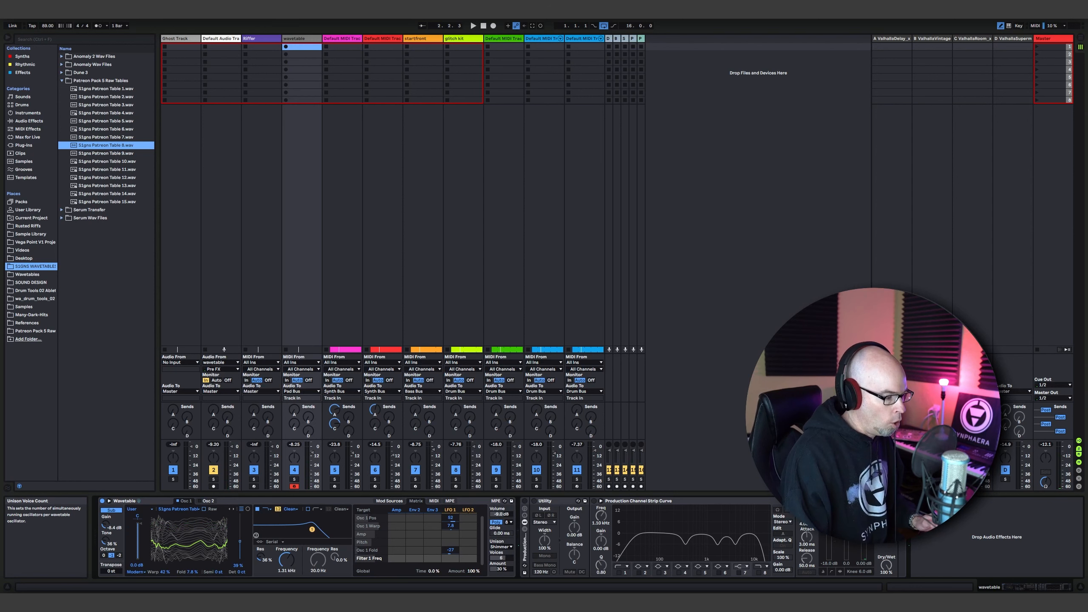
pyautogui.moveTo(501, 569); pyautogui.dragTo(501, 574)
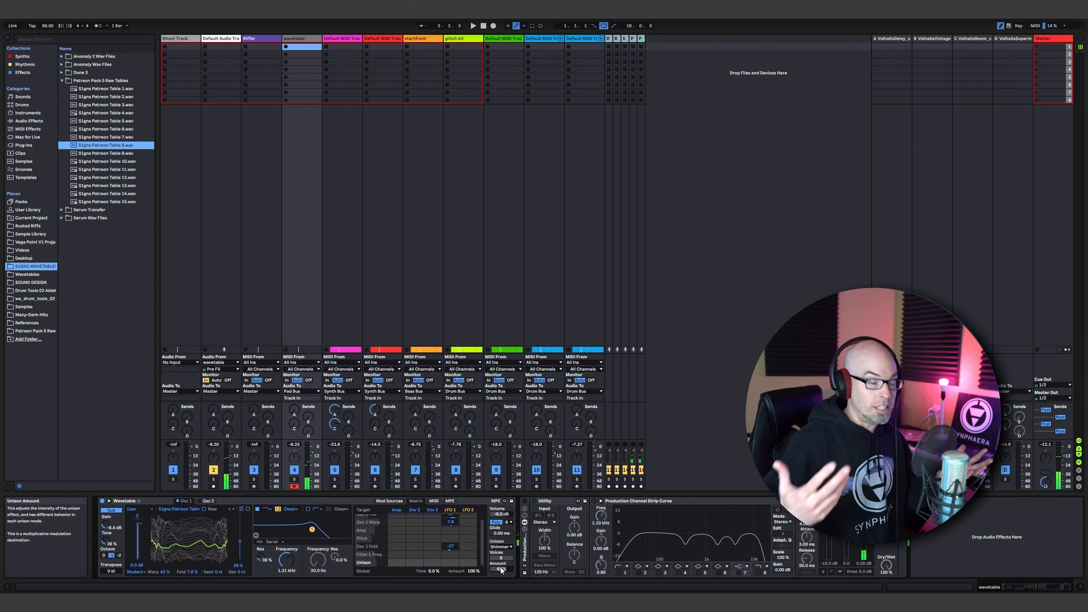
pyautogui.moveTo(501, 568); pyautogui.dragTo(501, 570)
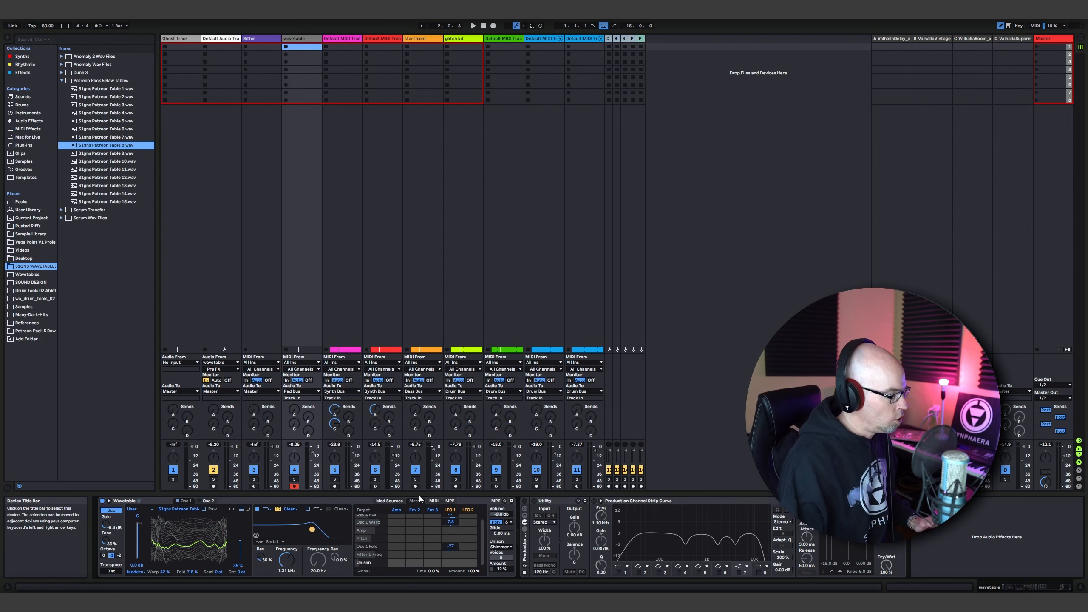
# Set the amp envelope's attack to 4.47 s, decay to 3.11 s and release to 7.75 s.
pyautogui.click(384, 502)
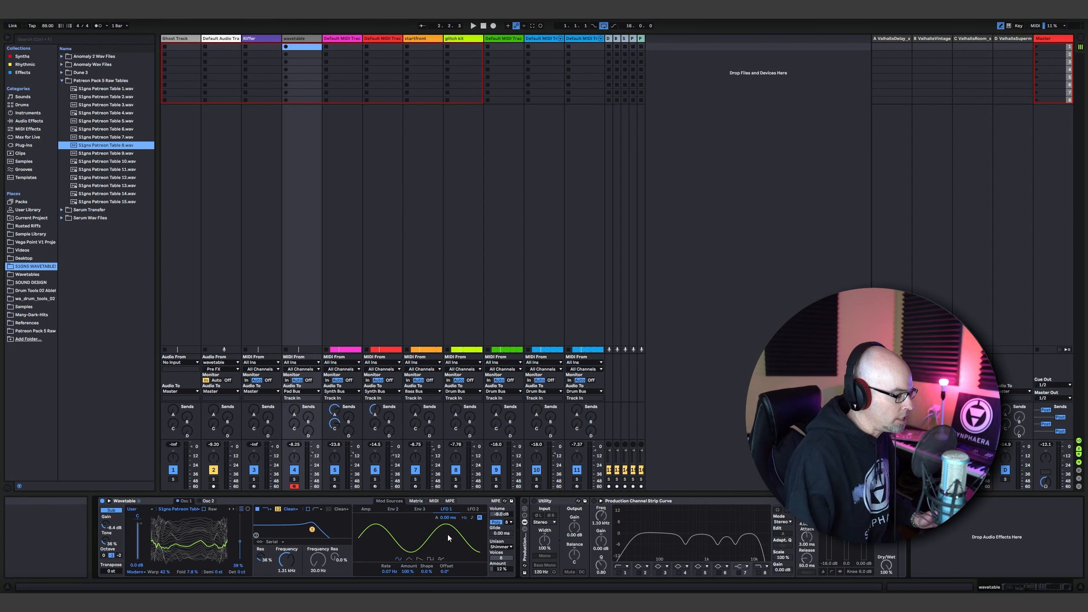
pyautogui.click(370, 509)
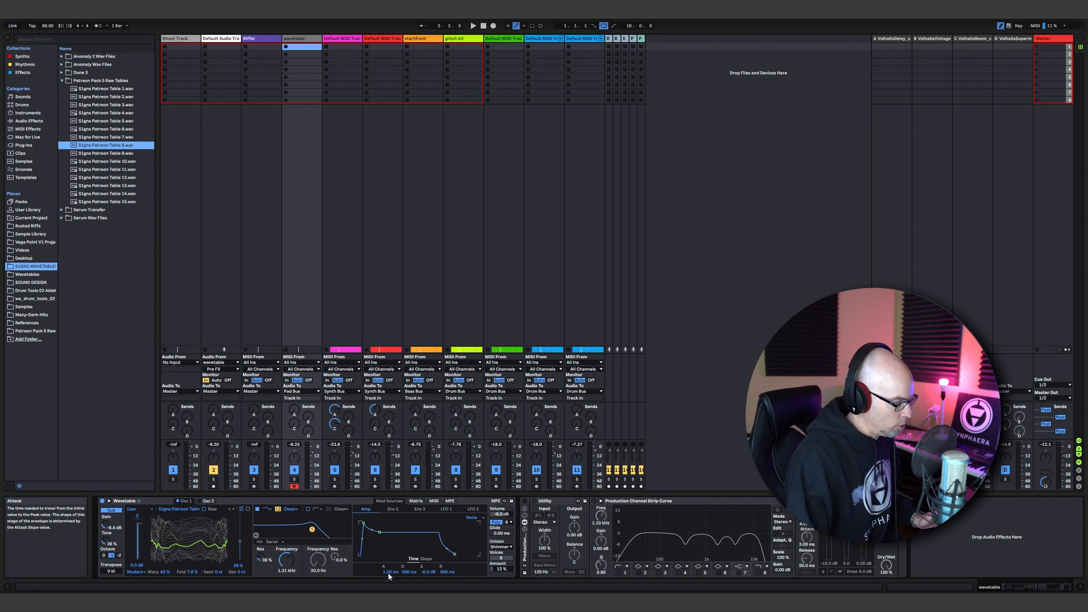
pyautogui.moveTo(388, 573); pyautogui.dragTo(387, 529)
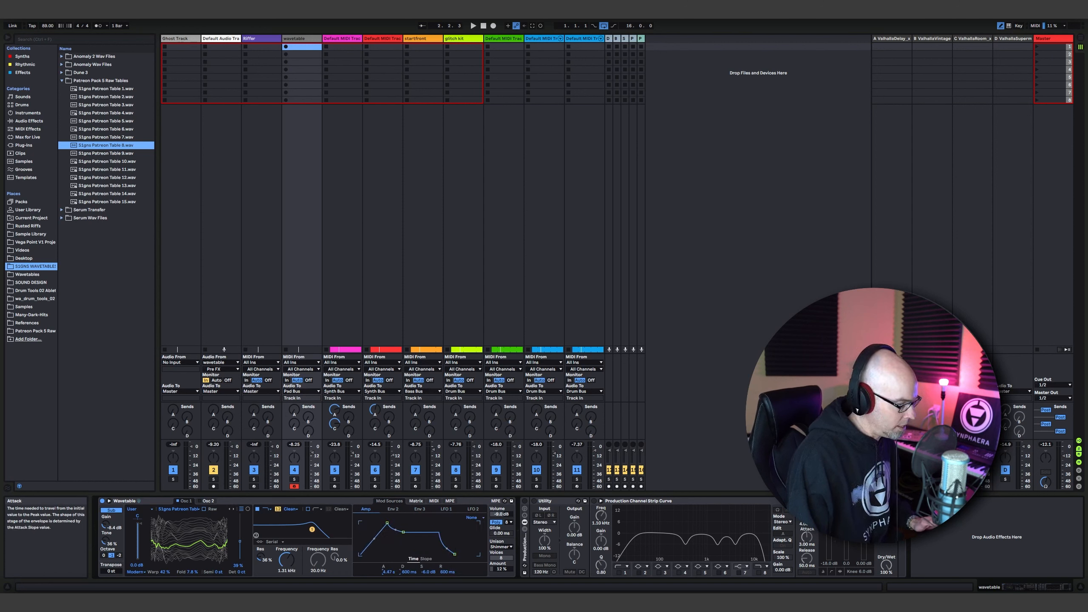
pyautogui.moveTo(403, 572); pyautogui.dragTo(446, 573)
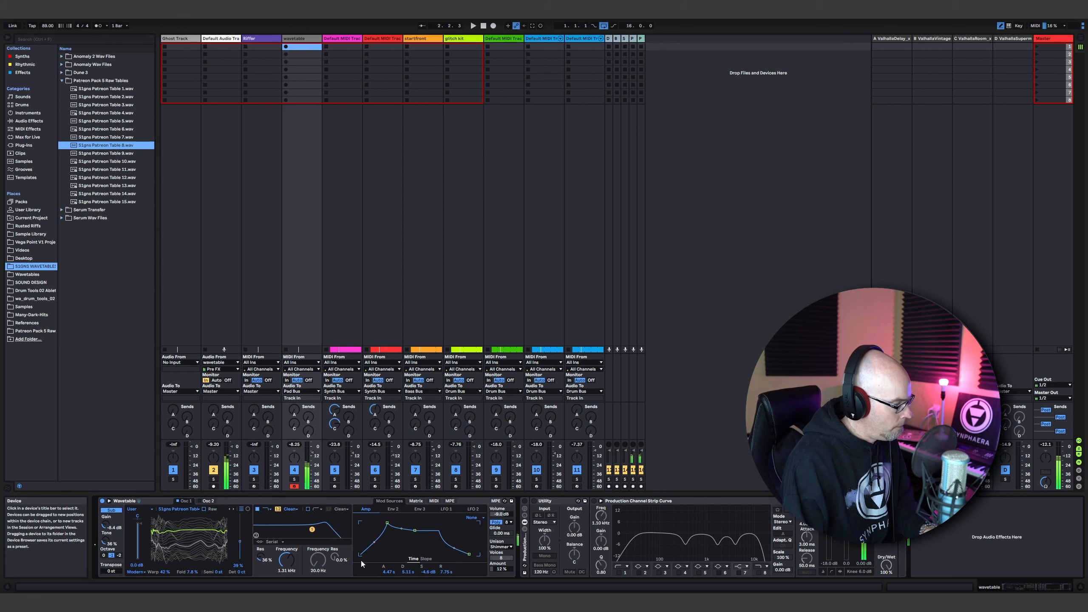
# Adjust LFO 2's rate and assign LFO 2 to the first filter's frequency in the modulation matrix by a positive amount.
pyautogui.click(468, 510)
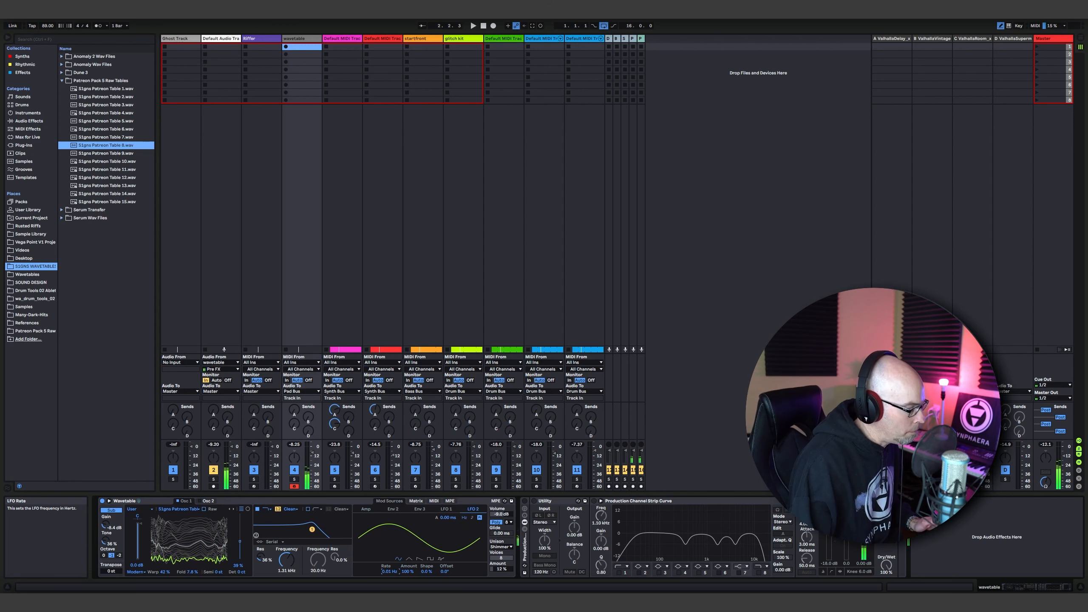
pyautogui.moveTo(388, 571)
pyautogui.mouseDown()
pyautogui.moveTo(388, 557)
pyautogui.moveTo(385, 574)
pyautogui.mouseUp()
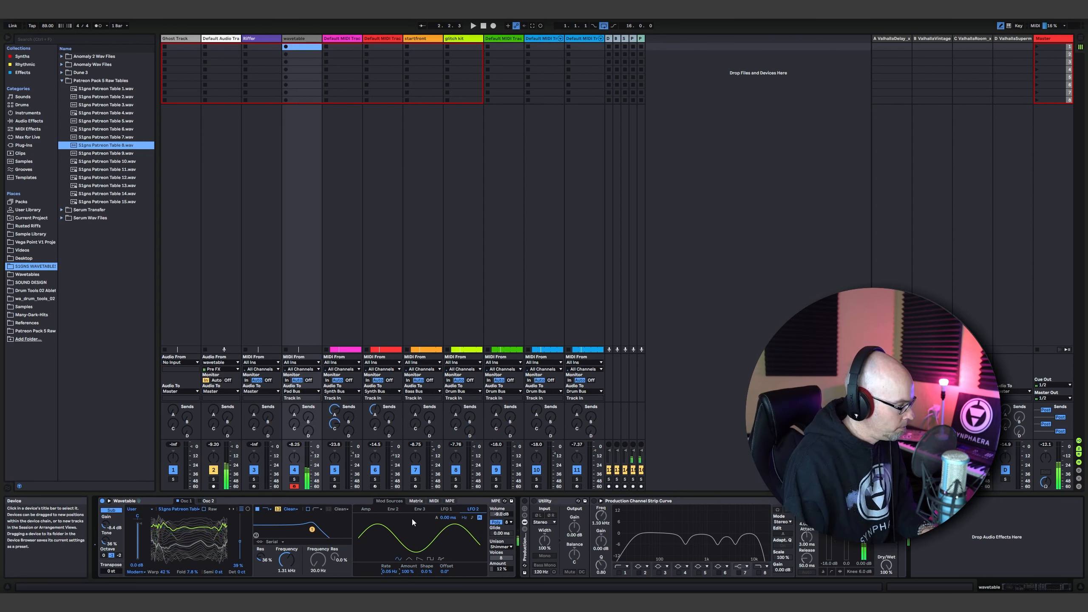
pyautogui.click(416, 501)
pyautogui.click(390, 501)
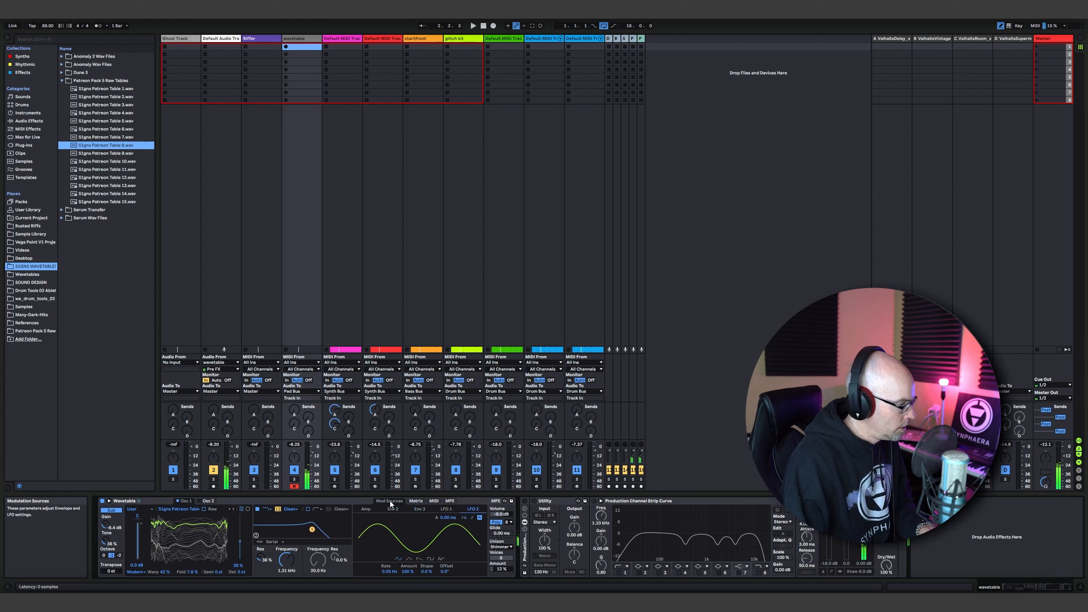
pyautogui.click(415, 502)
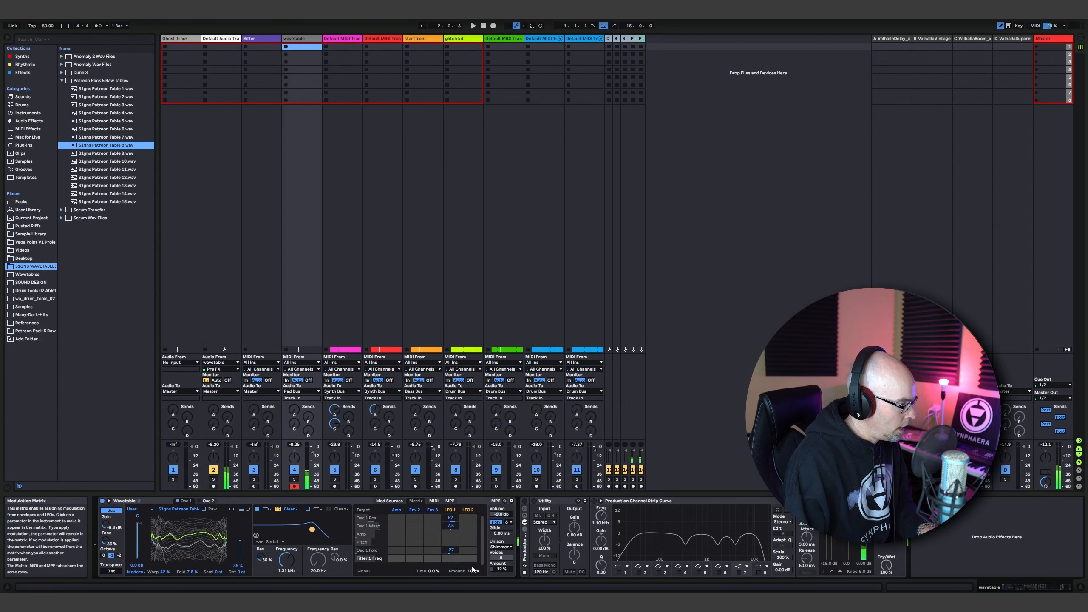
pyautogui.moveTo(468, 558); pyautogui.dragTo(469, 551)
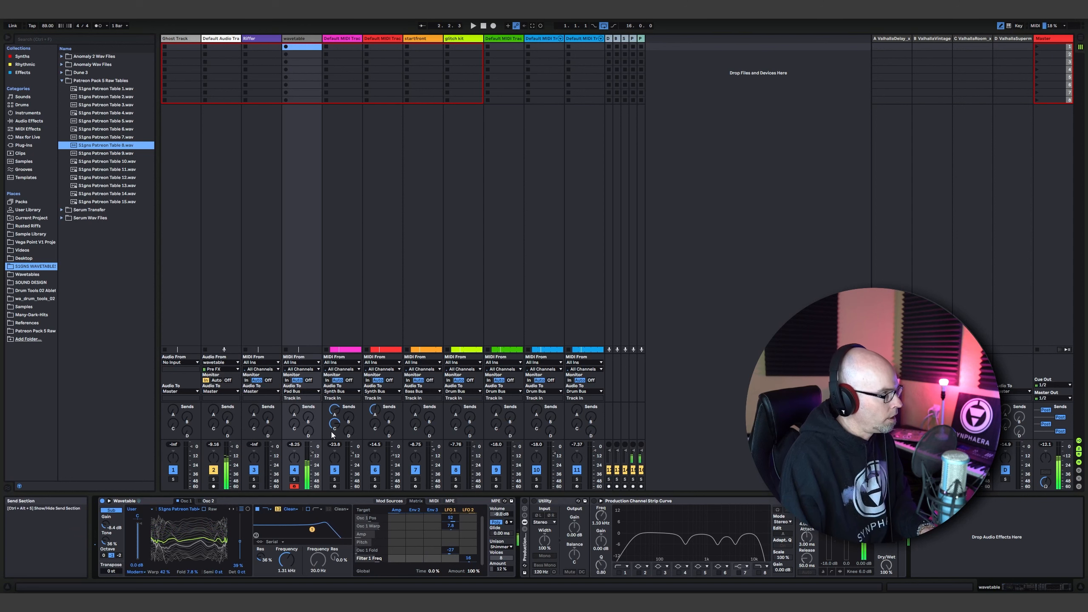
# Raise sends A and C on the wavetable track and play the arrangement from the start.
pyautogui.moveTo(295, 424); pyautogui.dragTo(295, 411)
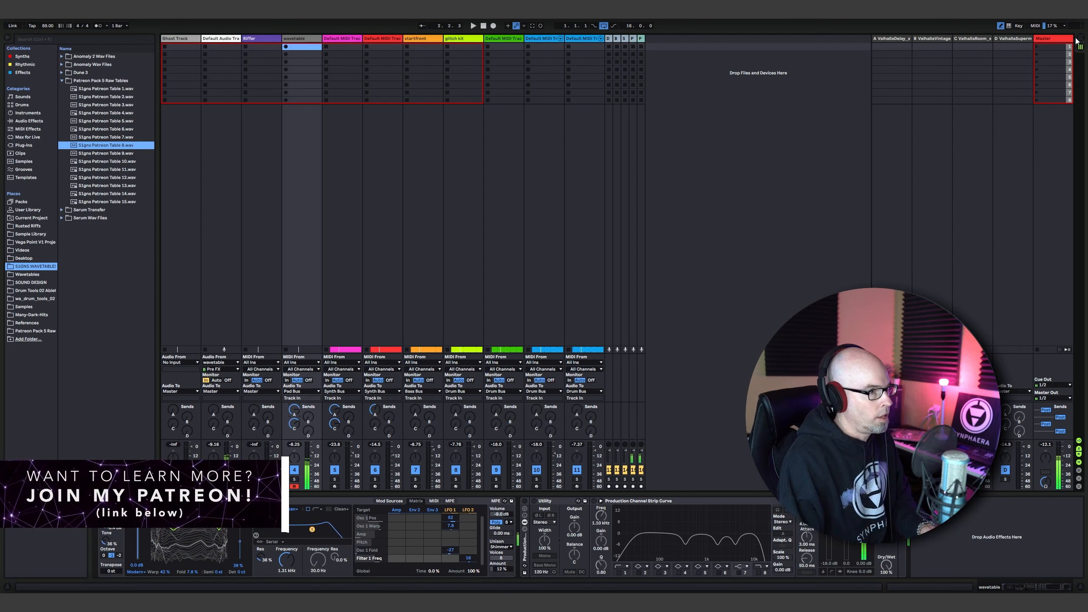
pyautogui.press('Tab')
pyautogui.click(483, 26)
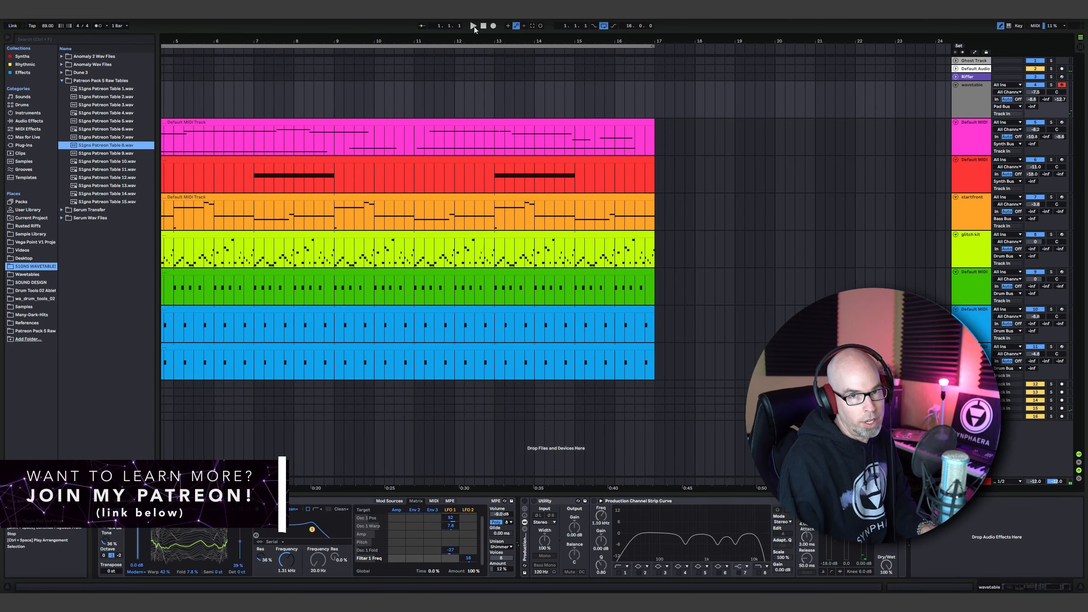
pyautogui.click(473, 26)
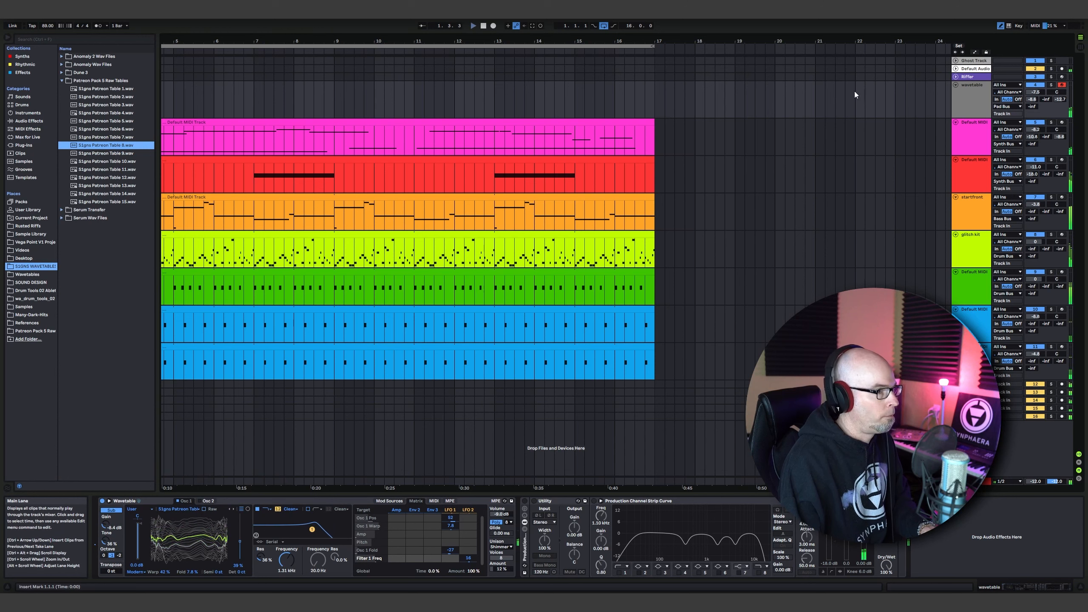
# Lower the wavetable track's volume while watching the oscillators in Wavetable's expanded view.
pyautogui.click(109, 500)
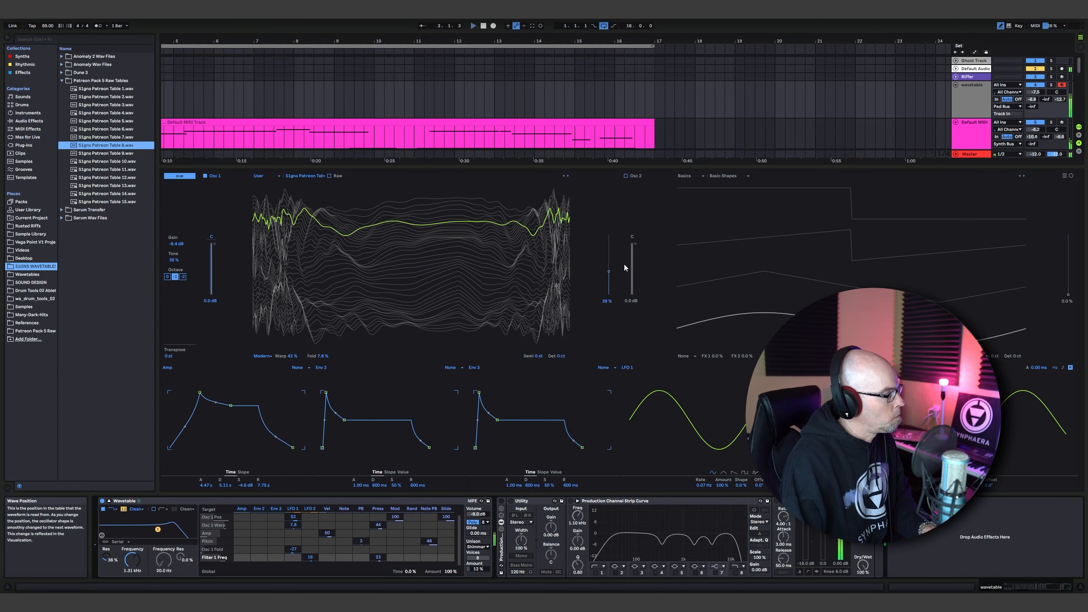
pyautogui.moveTo(1040, 93); pyautogui.dragTo(1040, 99)
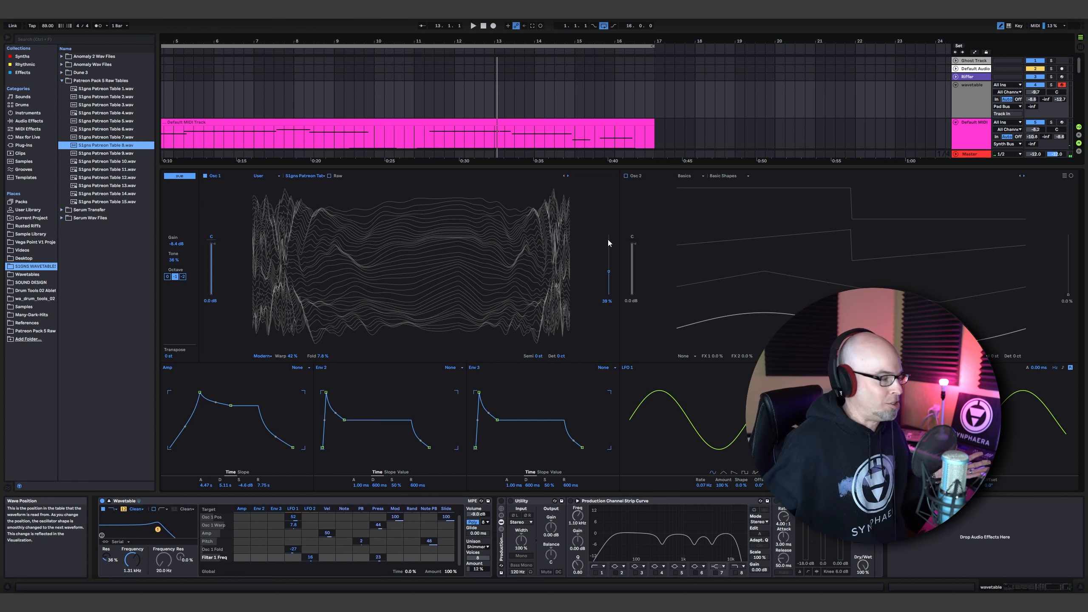
pyautogui.click(108, 501)
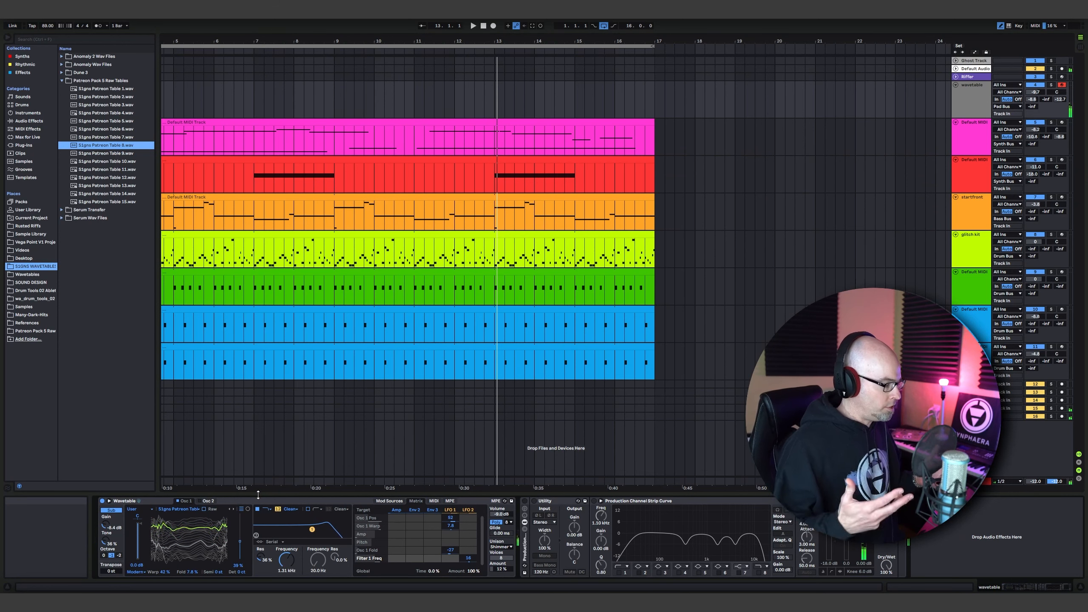
# Load Patreon Table 11 into Osc 2, enable the oscillator and set its wave position to about 12%.
pyautogui.click(208, 501)
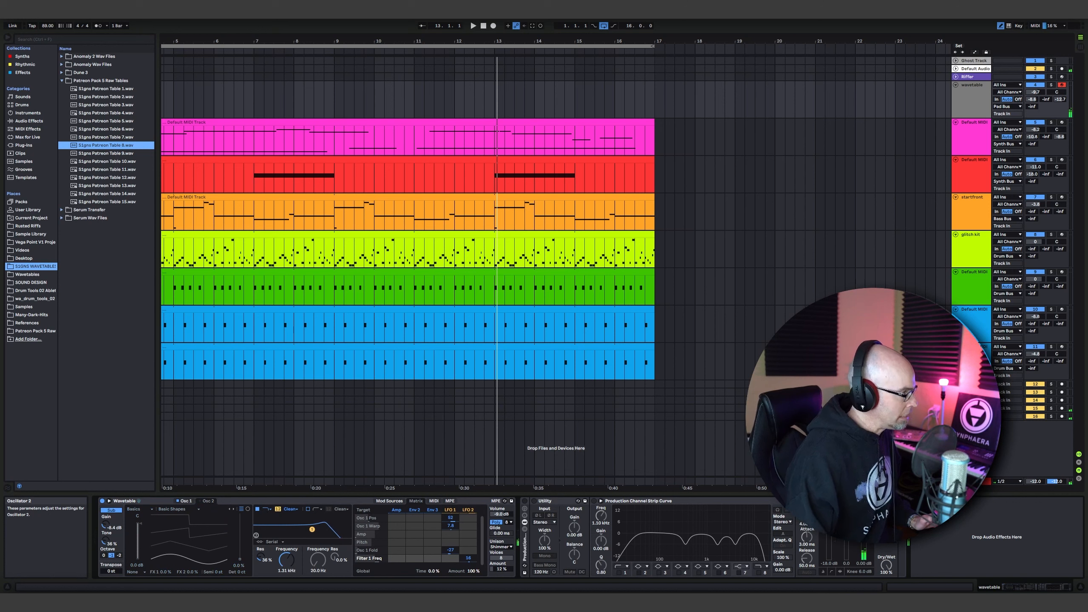
pyautogui.moveTo(140, 170); pyautogui.dragTo(239, 527)
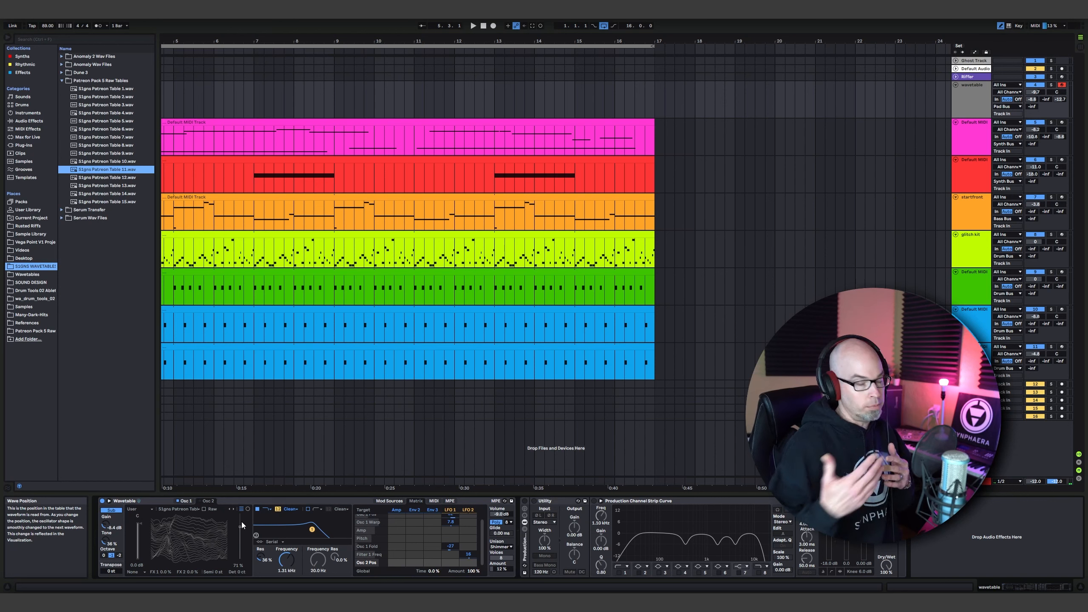
pyautogui.click(199, 501)
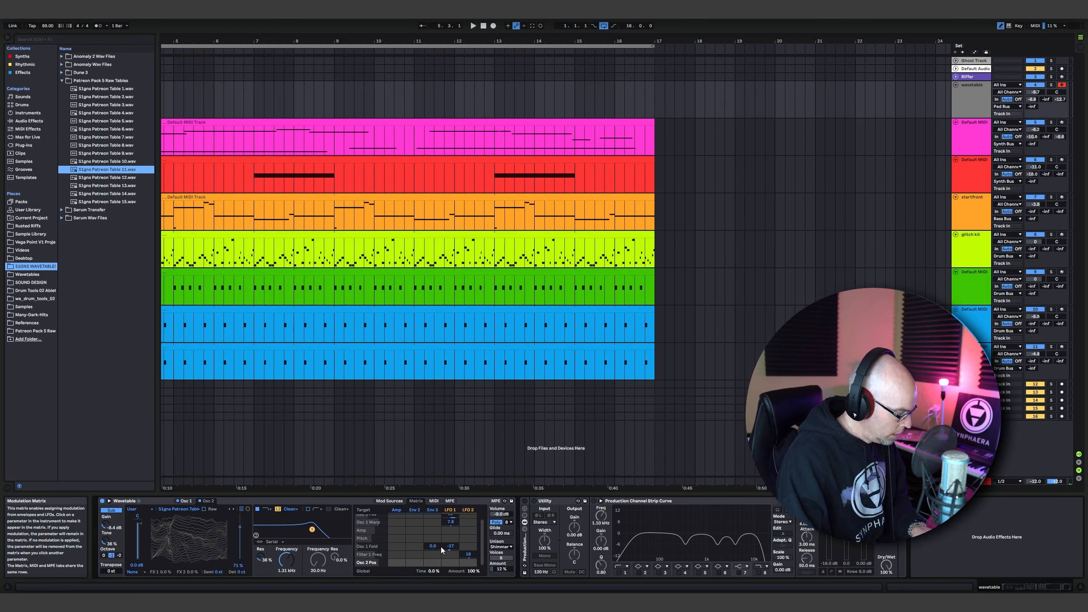
pyautogui.moveTo(240, 527); pyautogui.dragTo(240, 555)
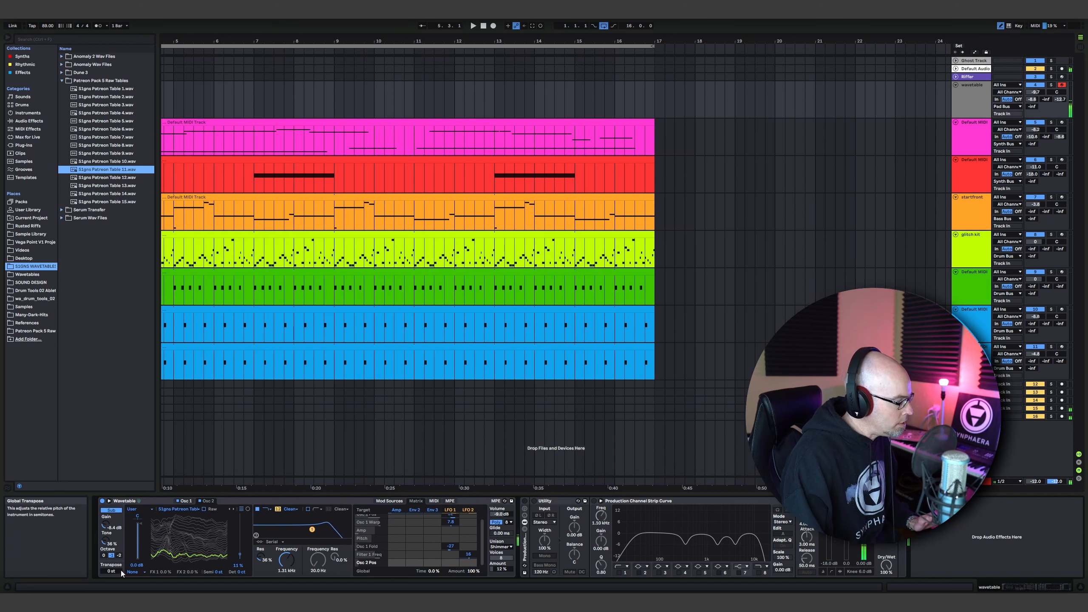
# Transpose the whole instrument up 12 semitones and reduce Osc 2's gain.
pyautogui.moveTo(112, 571); pyautogui.dragTo(112, 531)
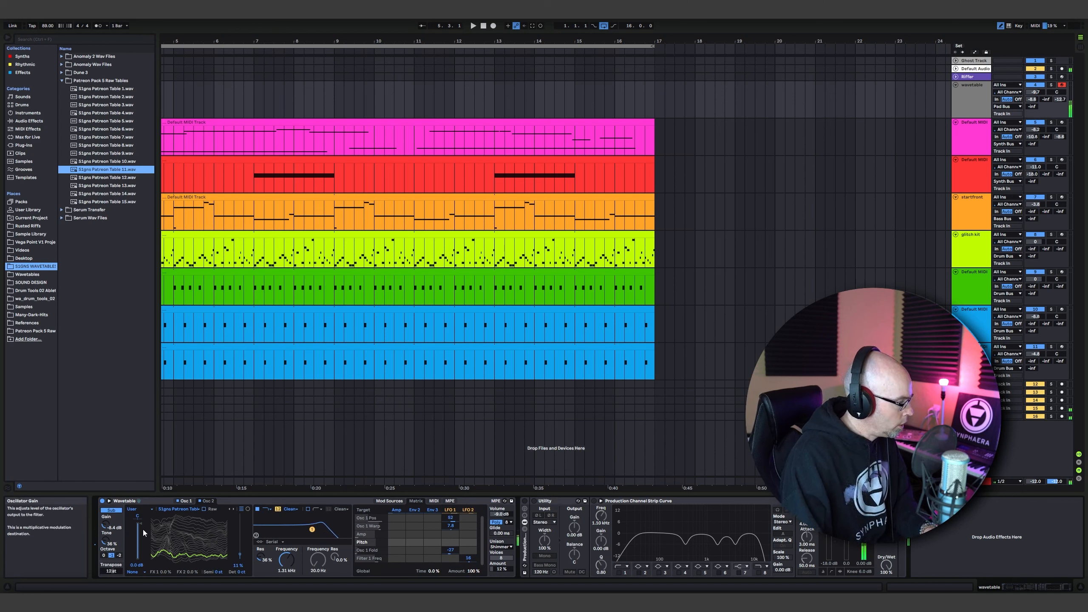
pyautogui.moveTo(139, 531); pyautogui.dragTo(140, 539)
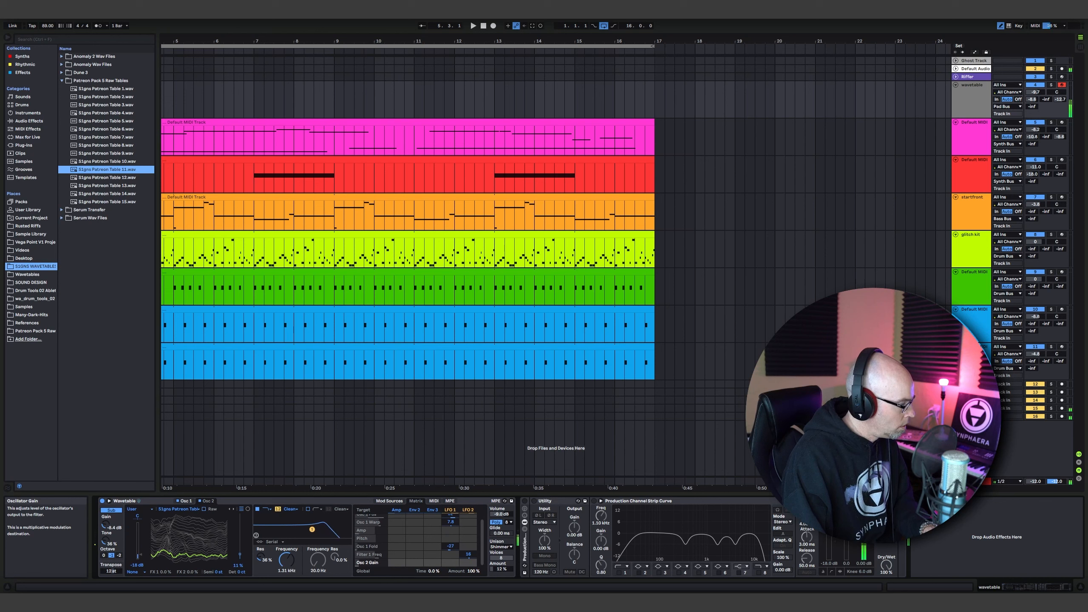
# Set Osc 2's effect to Fm with tune at about 59% and amount at about 38%.
pyautogui.click(137, 568)
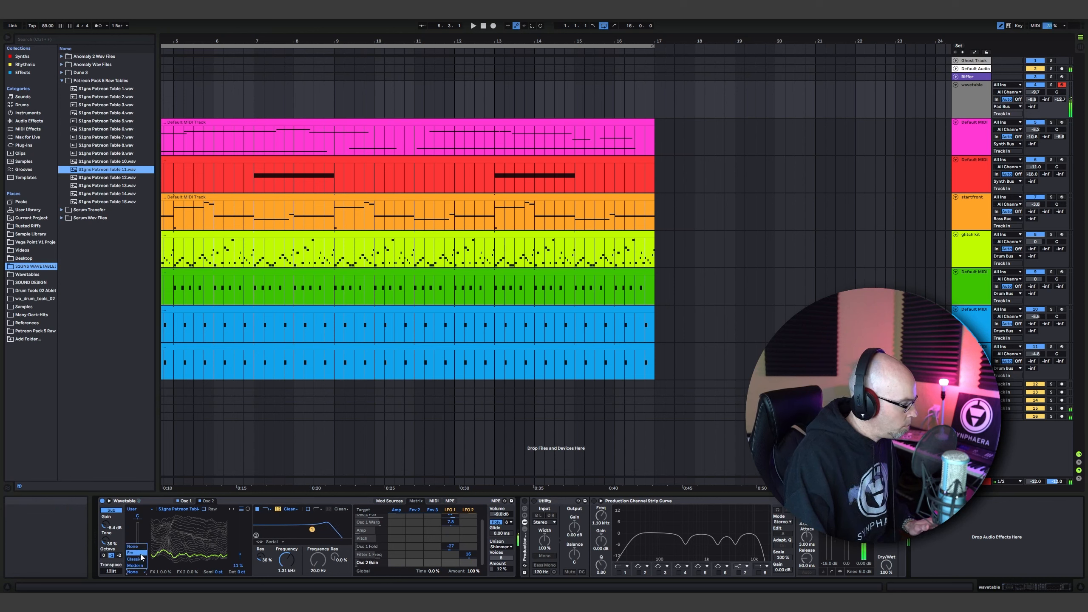
pyautogui.click(140, 554)
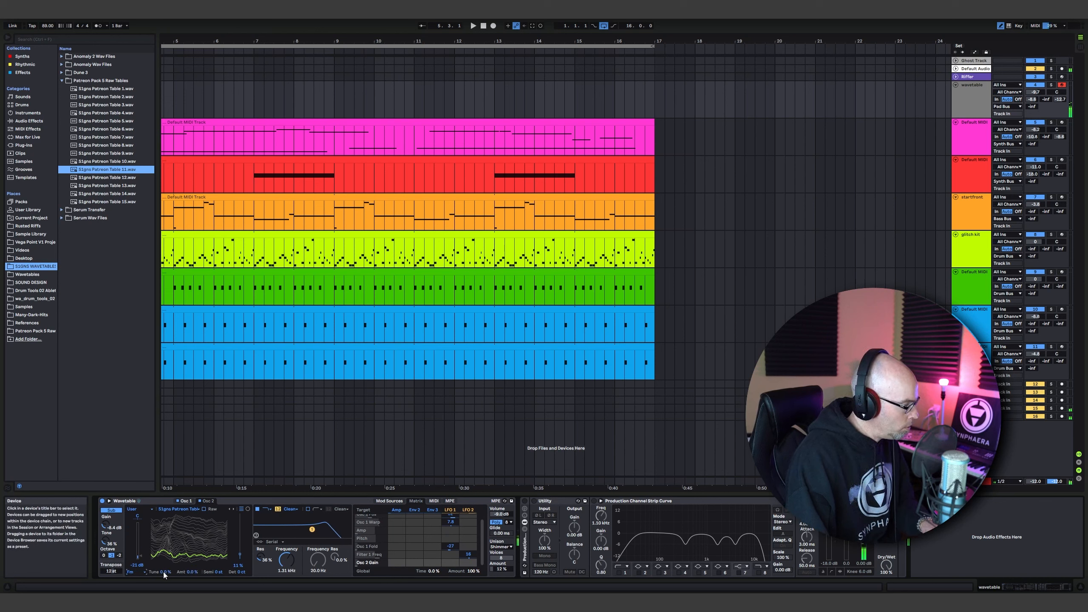
pyautogui.moveTo(198, 577); pyautogui.dragTo(176, 582)
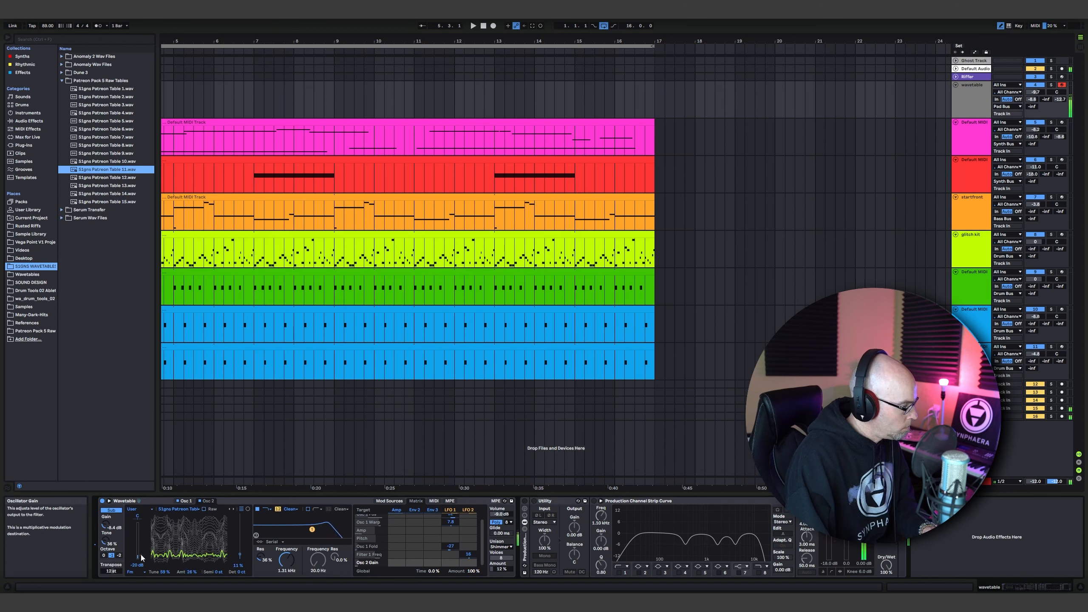
# Set the second filter to high-pass at 2.40 kHz and change the filter routing to Parallel.
pyautogui.click(318, 509)
pyautogui.click(318, 525)
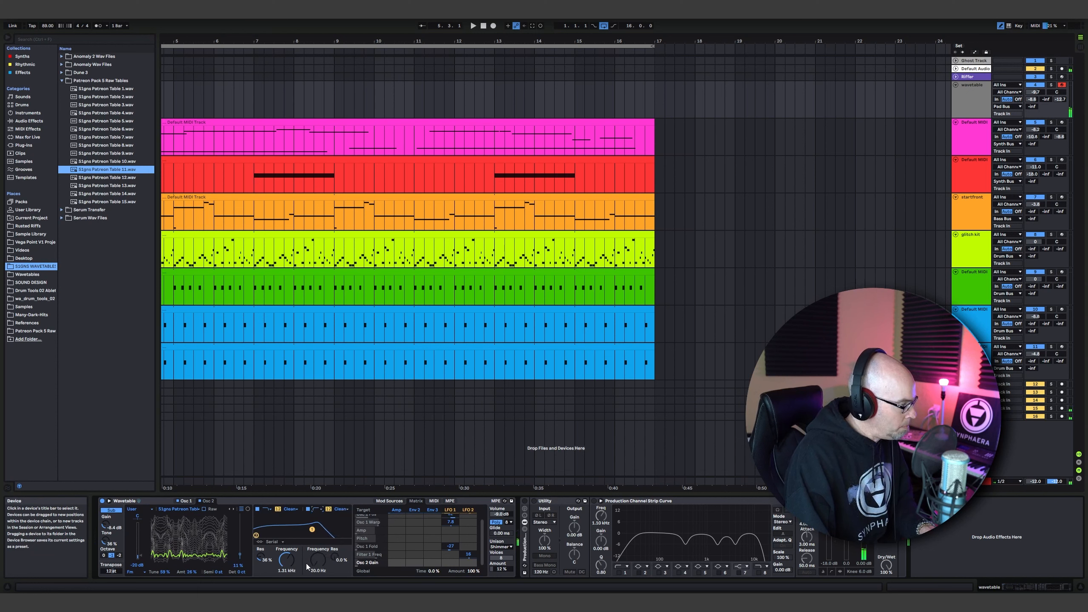
pyautogui.click(273, 542)
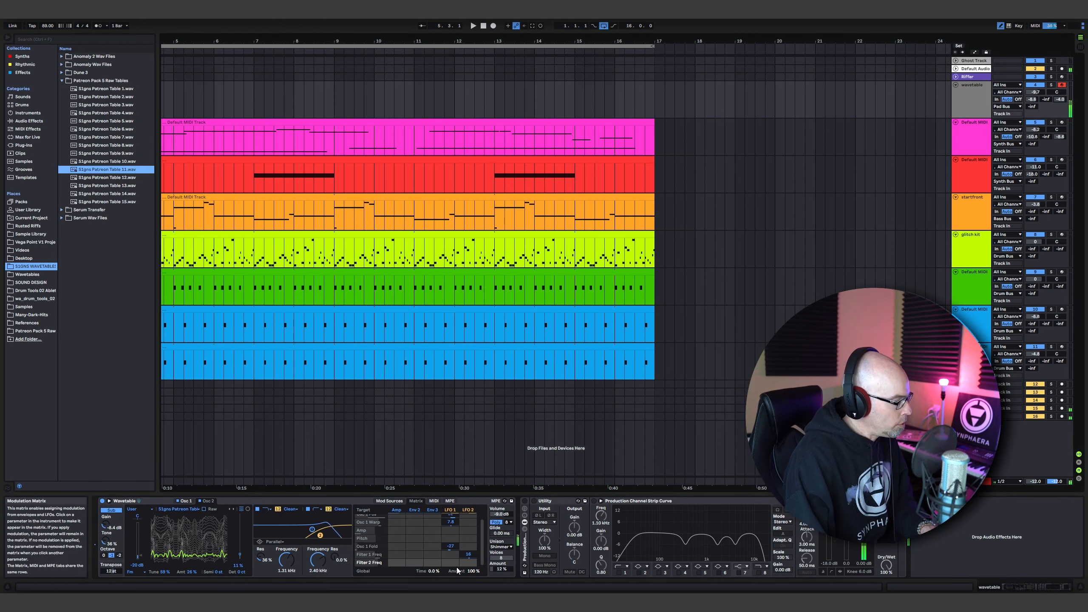
# Assign LFO 1 by positive amounts to the second filter's frequency and to Osc 2's wave position, with that position at about 64%.
pyautogui.moveTo(454, 565); pyautogui.dragTo(453, 555)
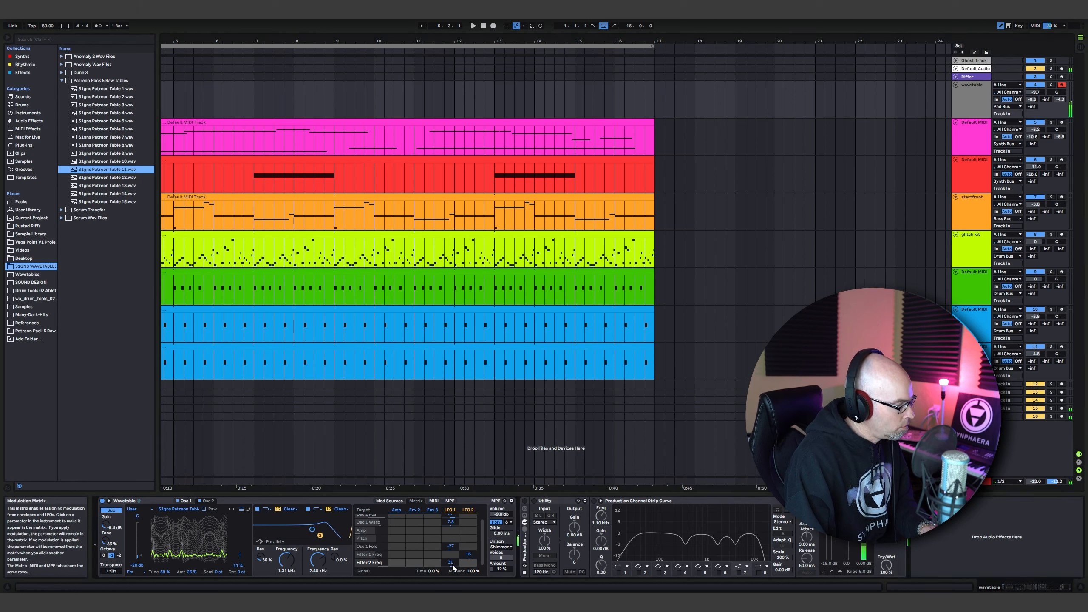
pyautogui.moveTo(451, 562); pyautogui.dragTo(449, 567)
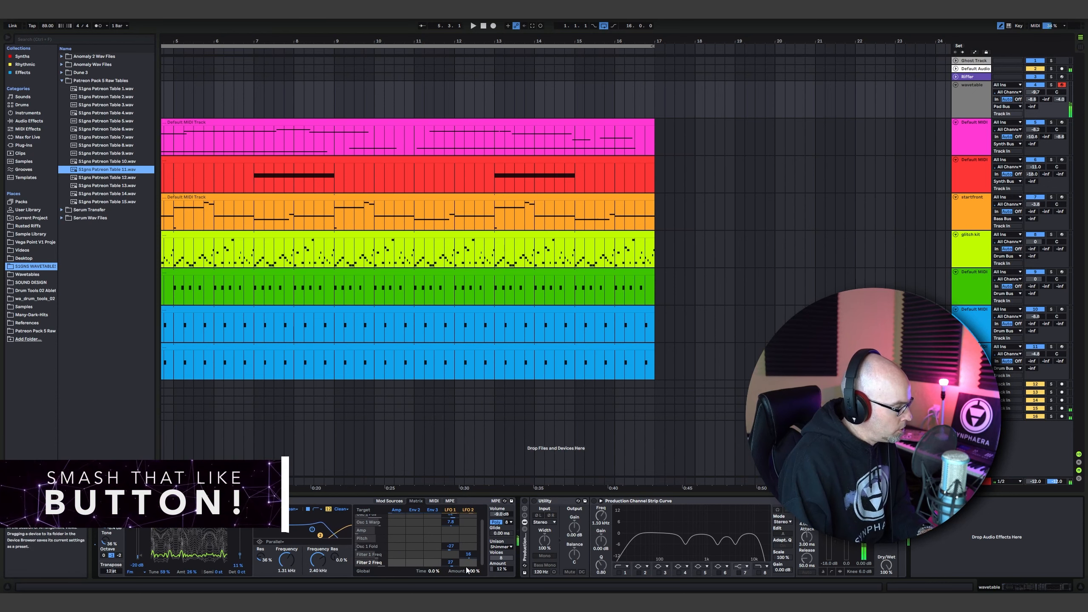
pyautogui.scroll(-1, 422, 557)
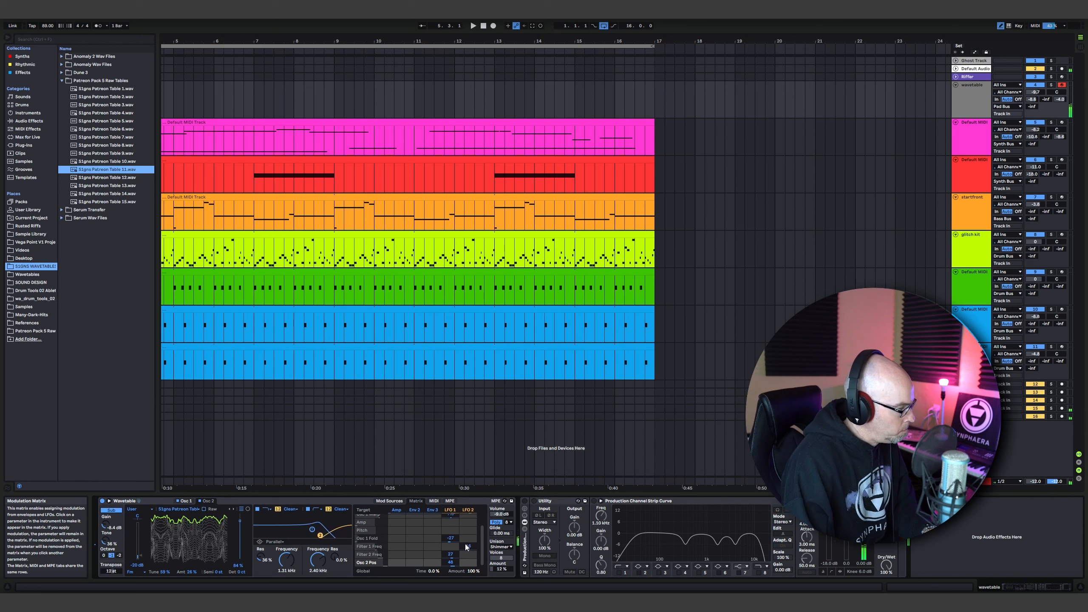
# Lower the instrument's overall volume and fine-tune Osc 2's wave position.
pyautogui.moveTo(500, 514); pyautogui.dragTo(500, 515)
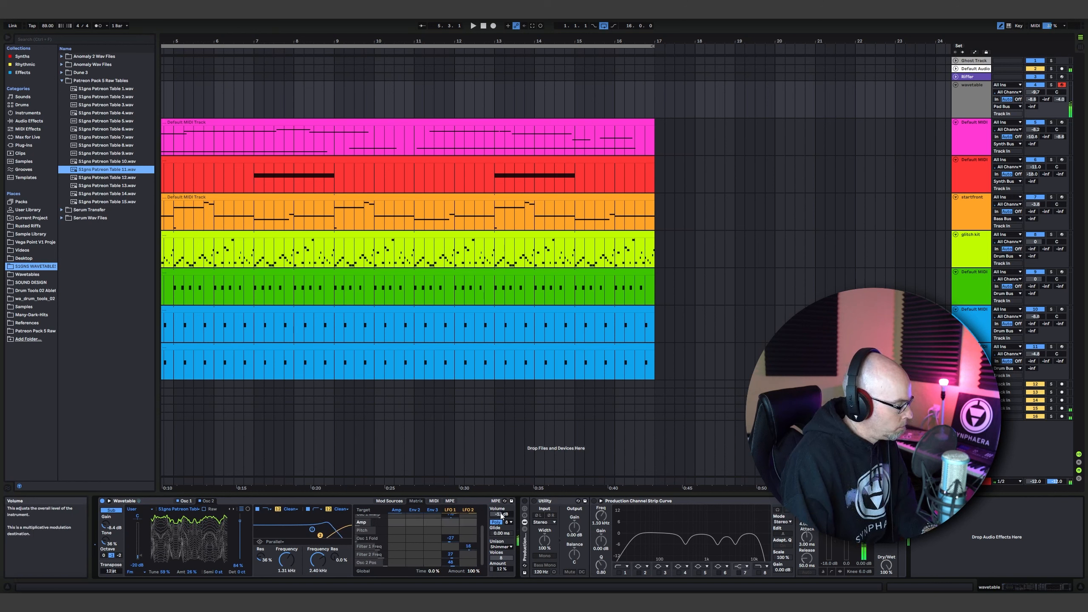
pyautogui.moveTo(236, 521); pyautogui.dragTo(236, 524)
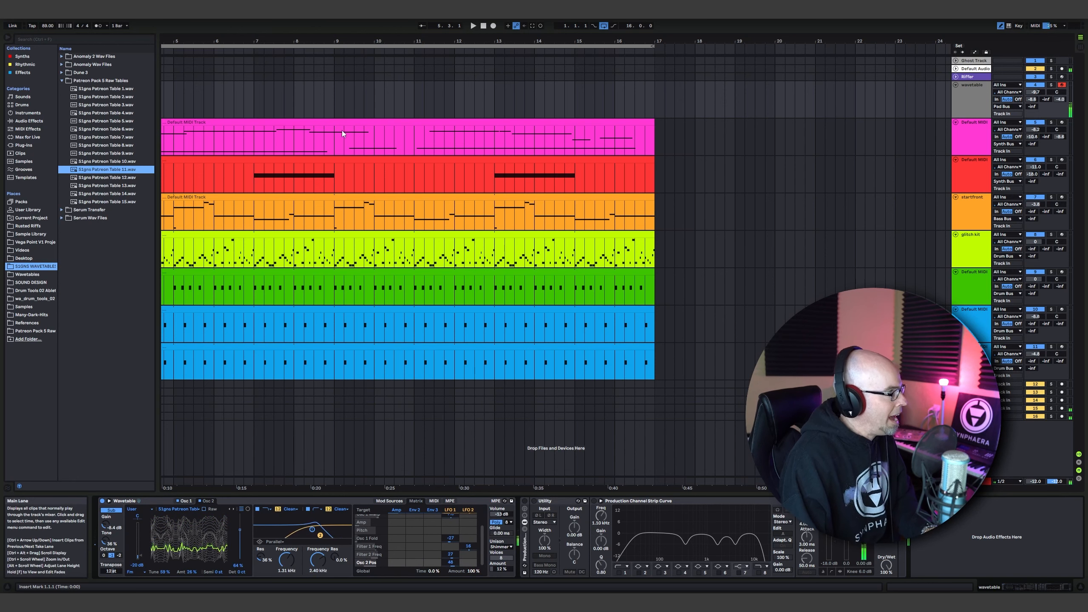
# Play the arrangement and reduce the MIDI pressure modulation on Osc 1 warp, and to 11 on the first filter's frequency.
pyautogui.click(473, 25)
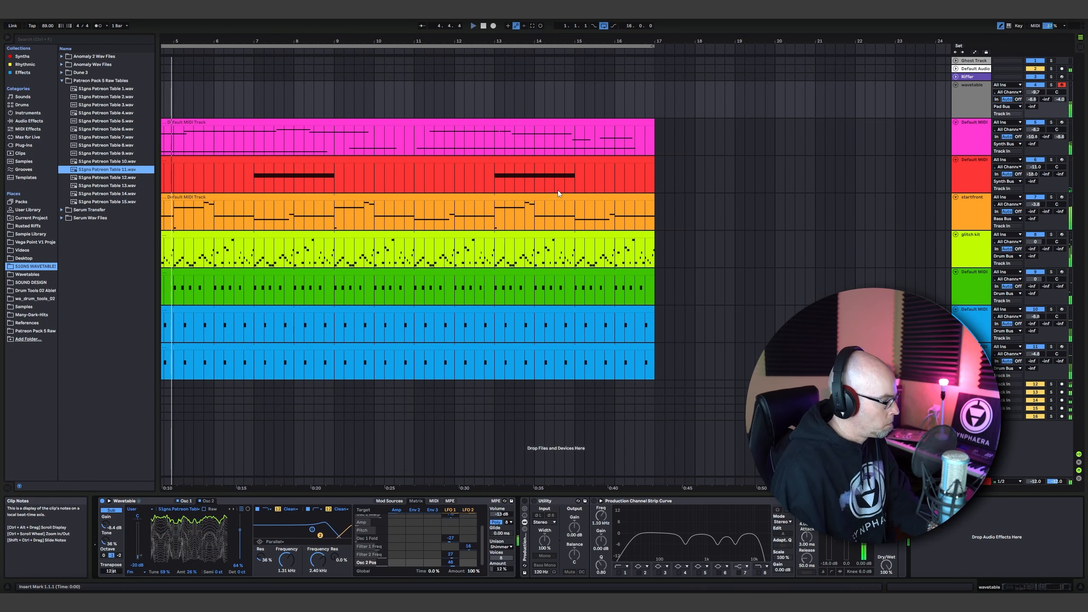
pyautogui.click(432, 500)
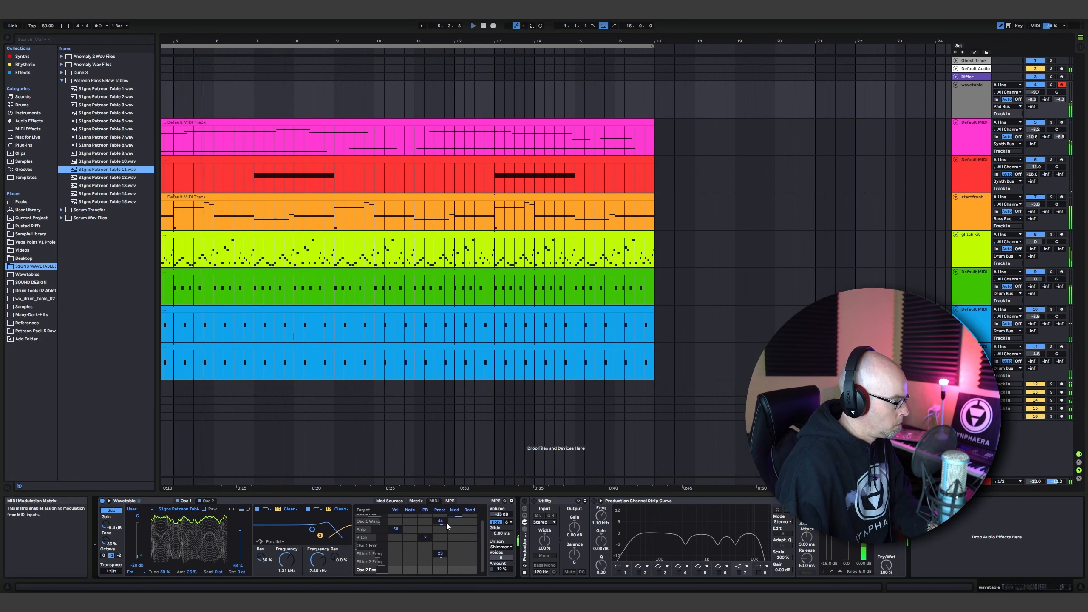
pyautogui.moveTo(440, 522)
pyautogui.mouseDown()
pyautogui.moveTo(439, 560)
pyautogui.moveTo(439, 528)
pyautogui.mouseUp()
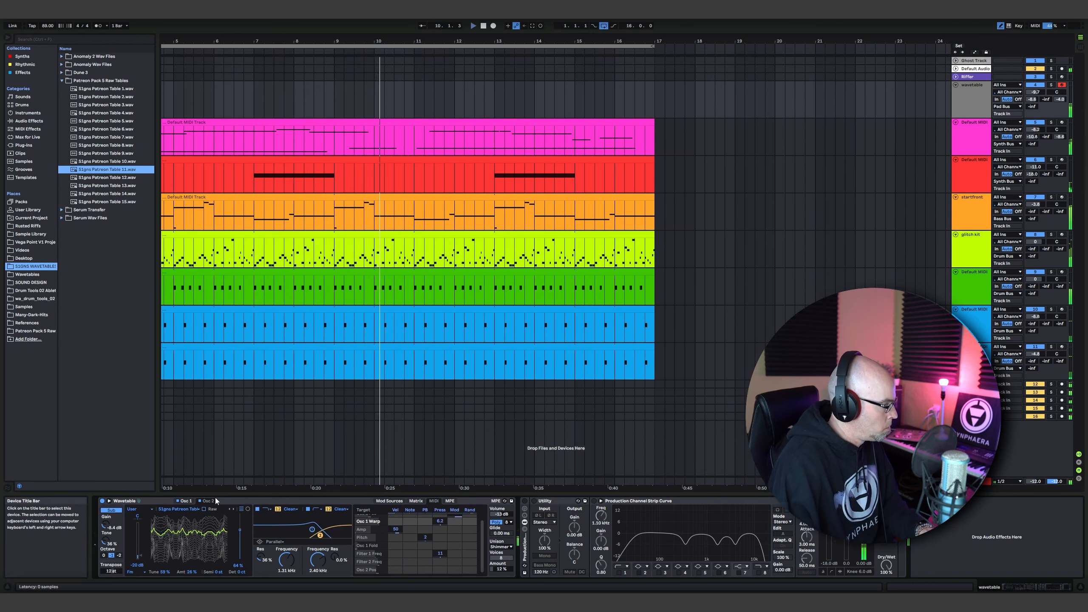
# Watch both wavetables in the expanded view with circular and linear visualizations, and lower Osc 2's wave position to about 41%.
pyautogui.click(109, 501)
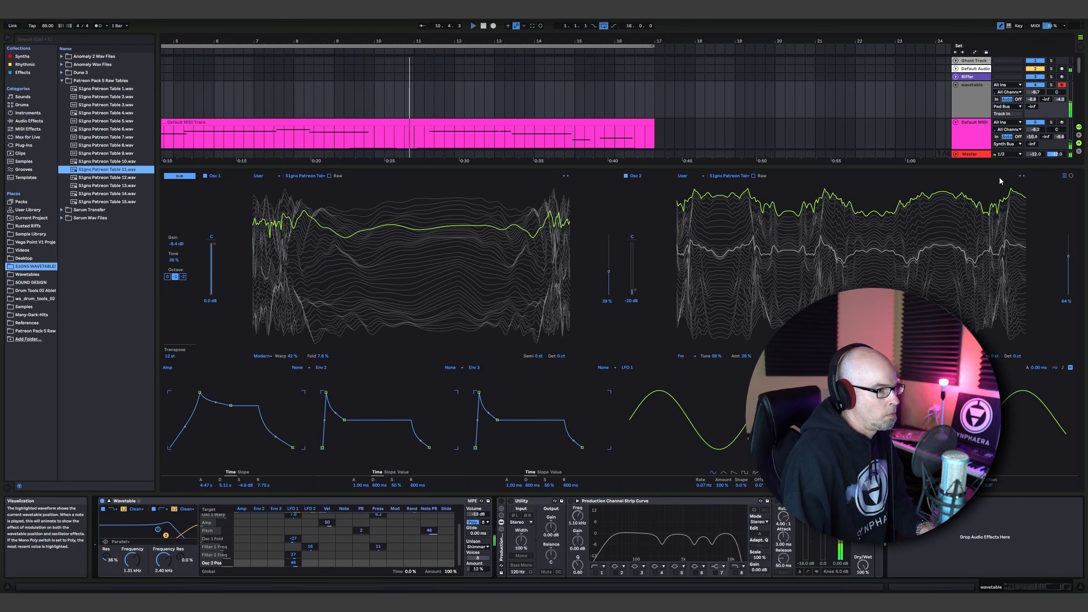
pyautogui.click(893, 253)
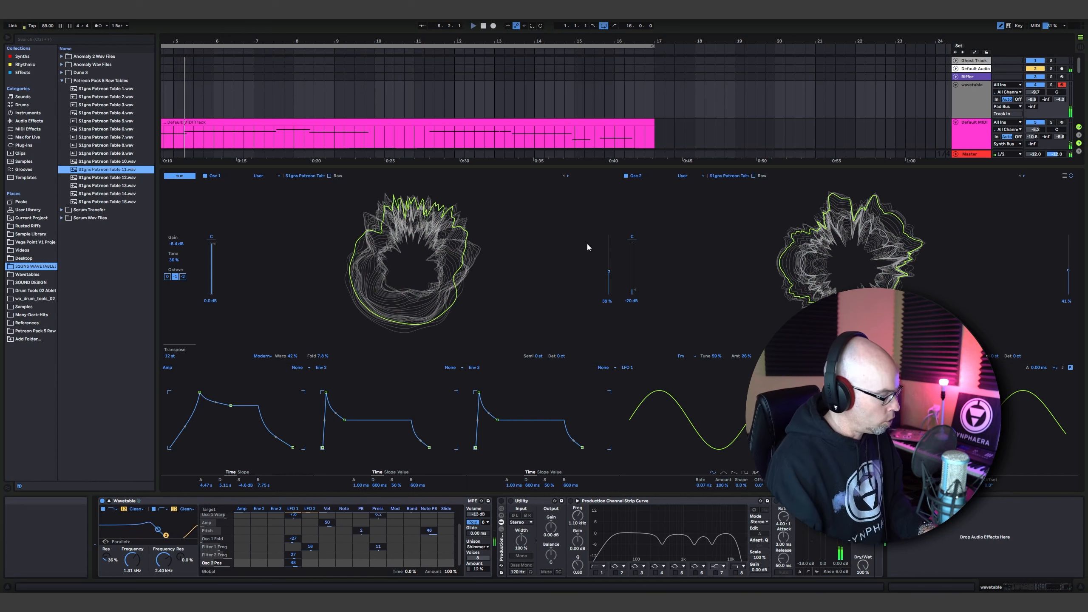
pyautogui.click(1064, 176)
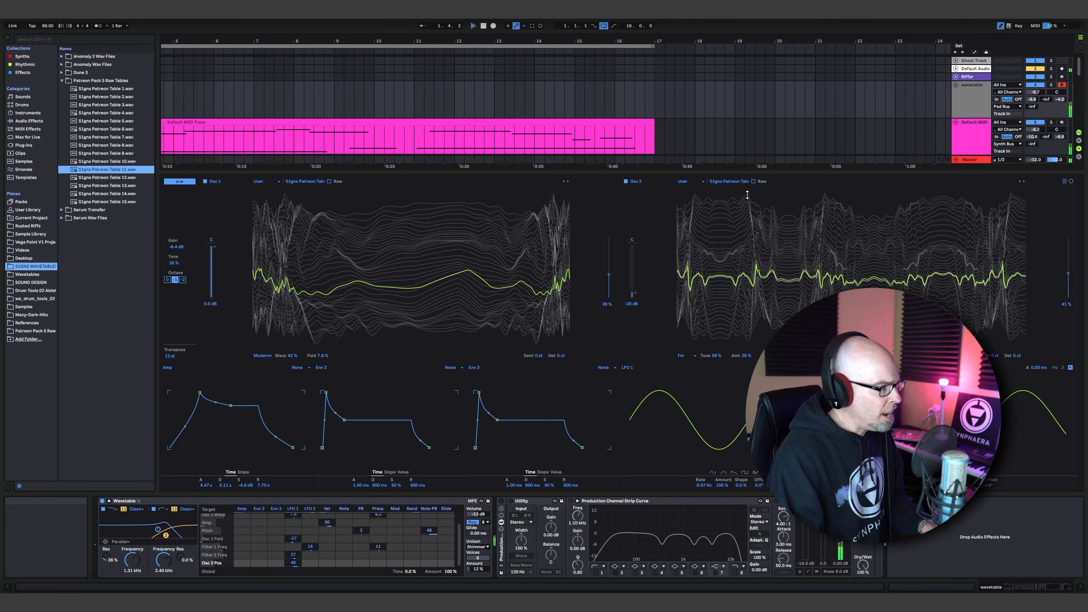
pyautogui.moveTo(751, 166); pyautogui.dragTo(705, 489)
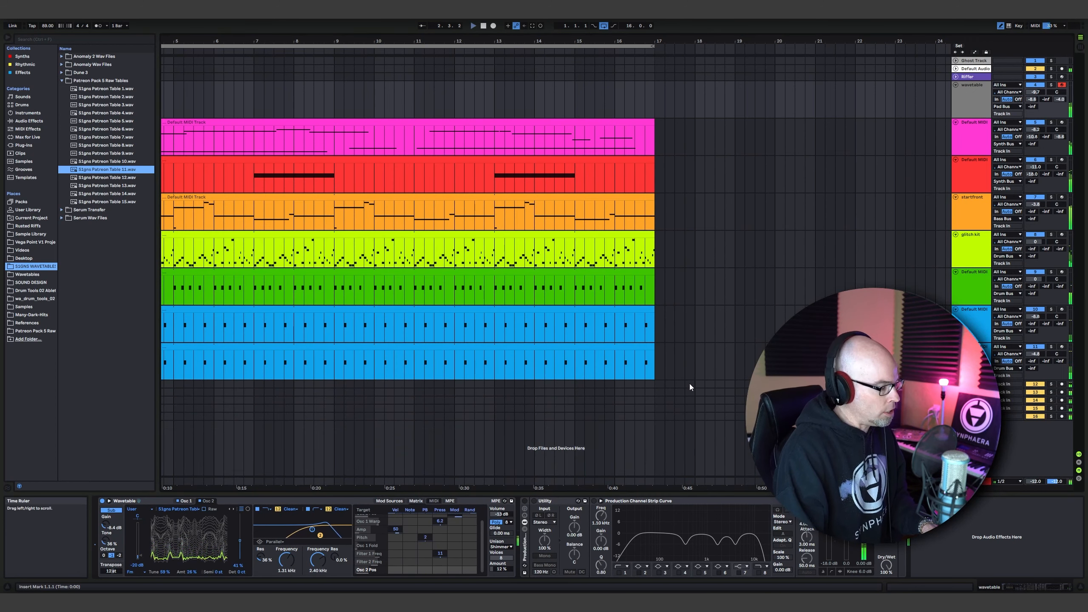